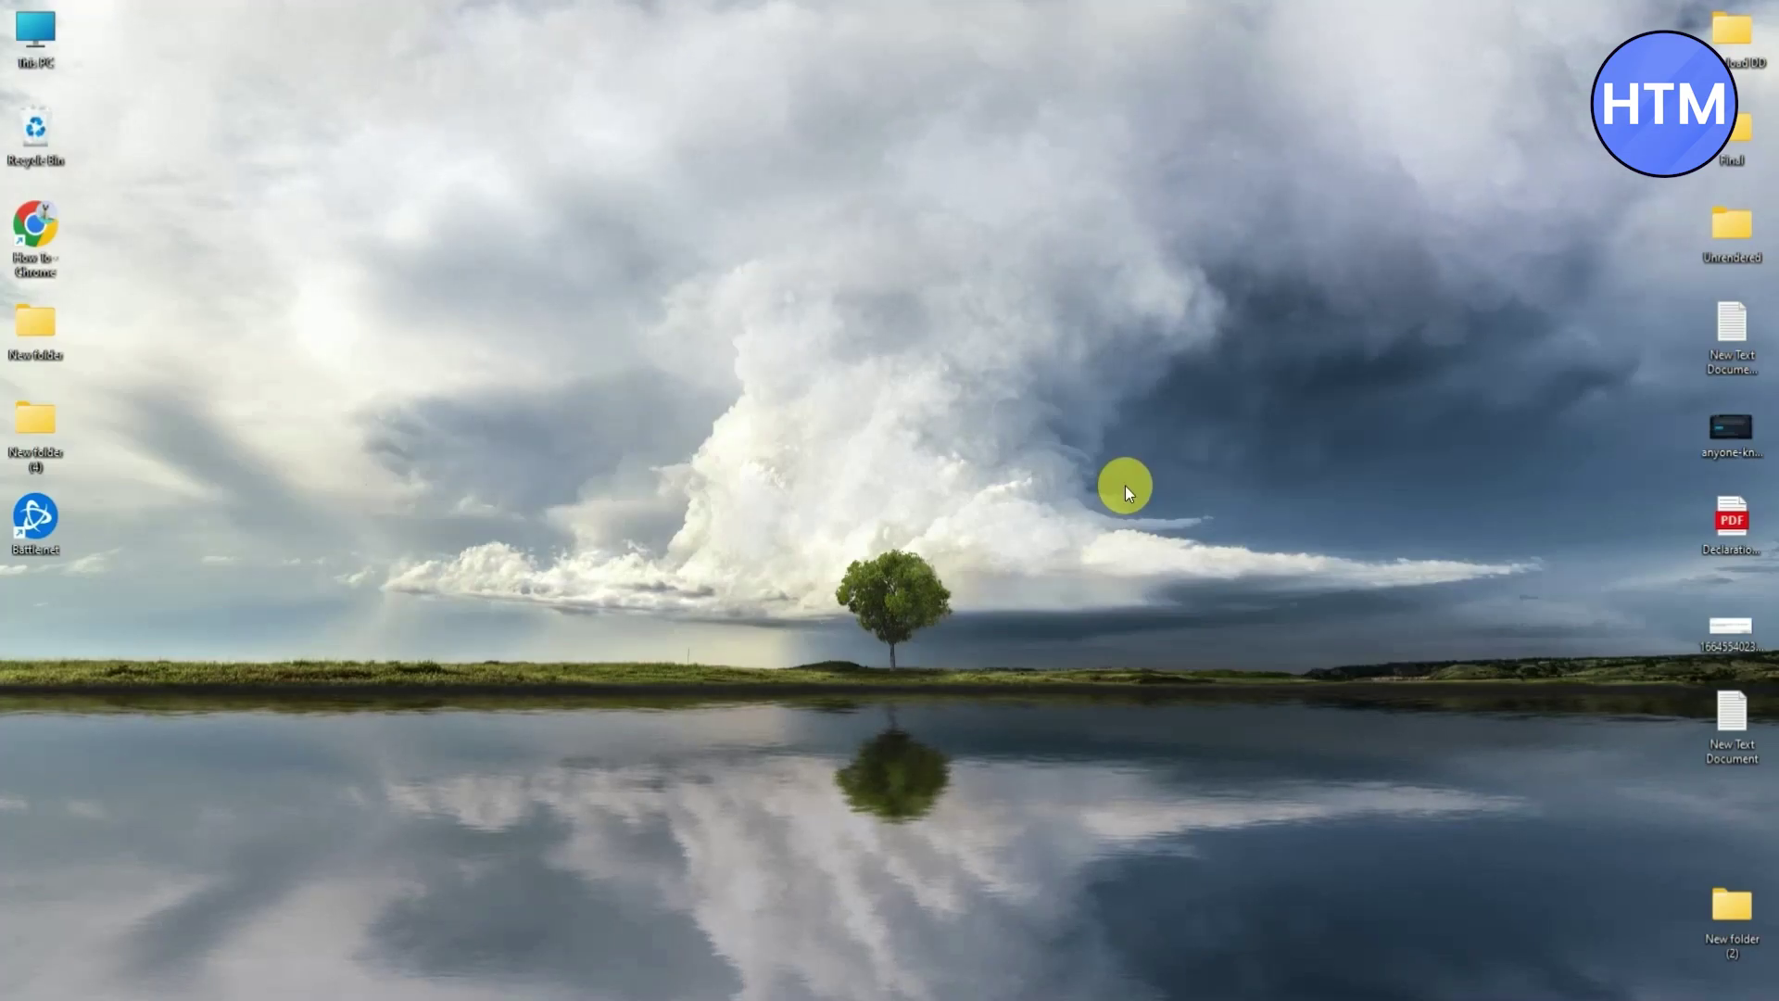
# Step: Open Task Manager from the Win+X menu
pyautogui.click(910, 726)
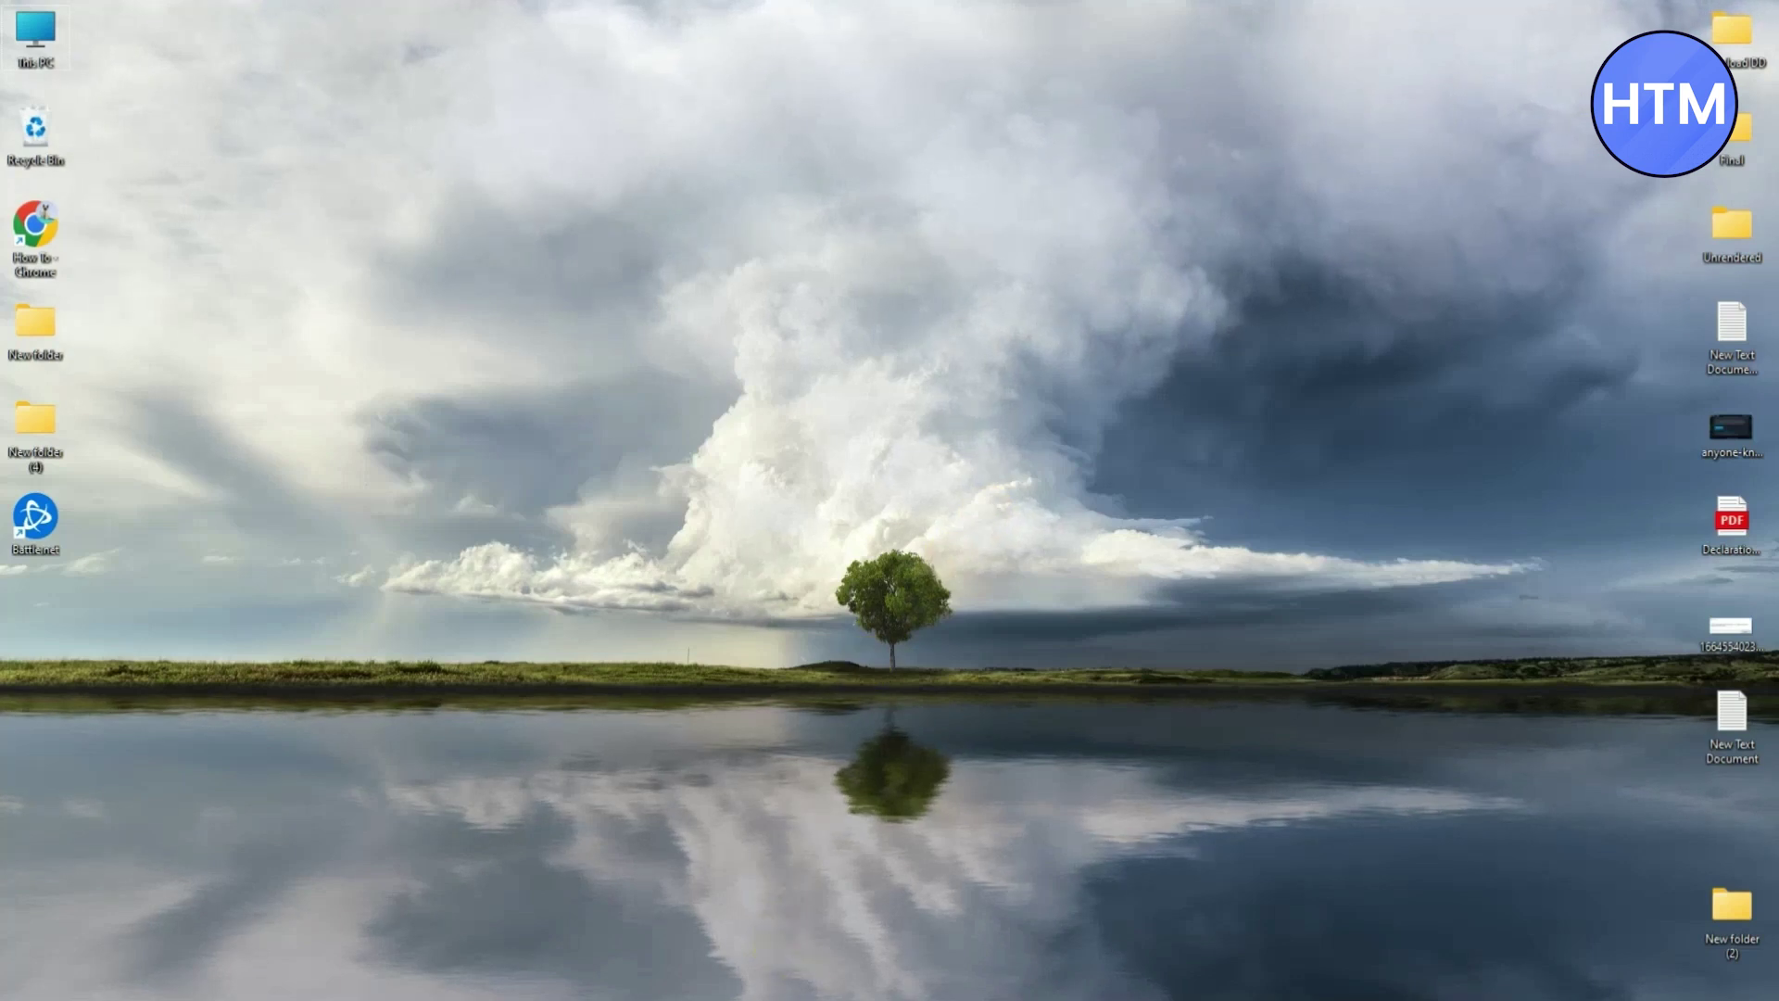
pyautogui.press('super+x')
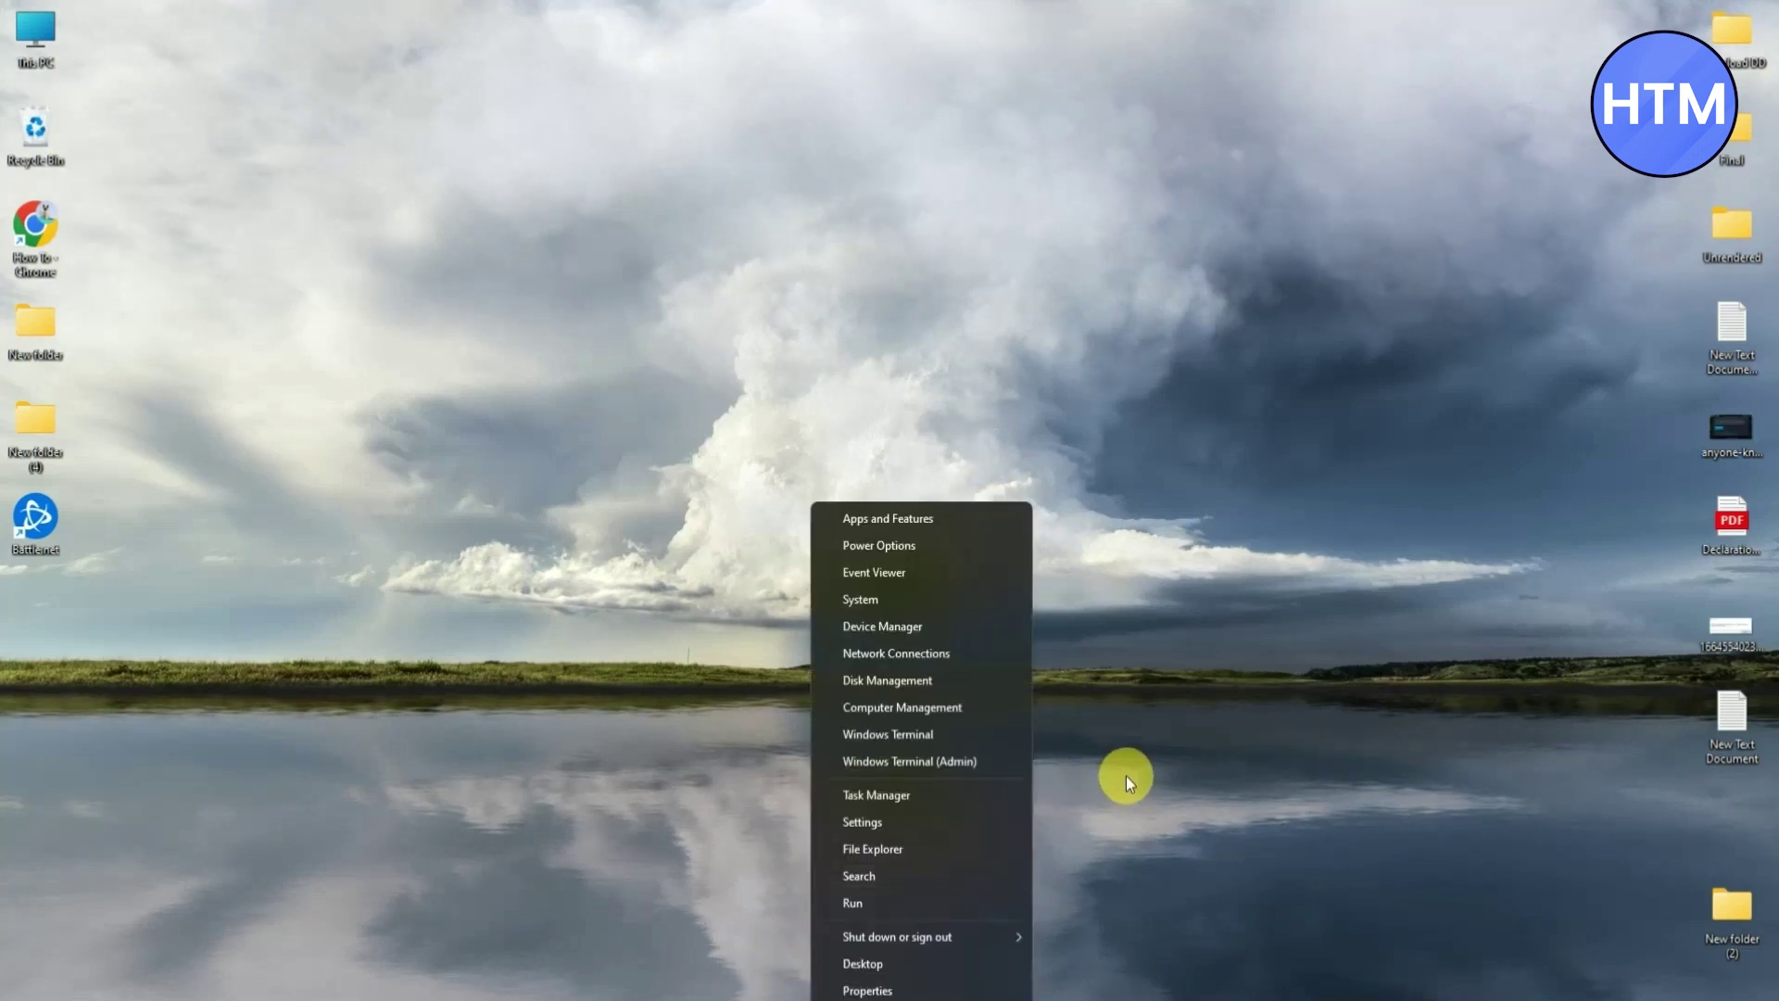
pyautogui.click(905, 795)
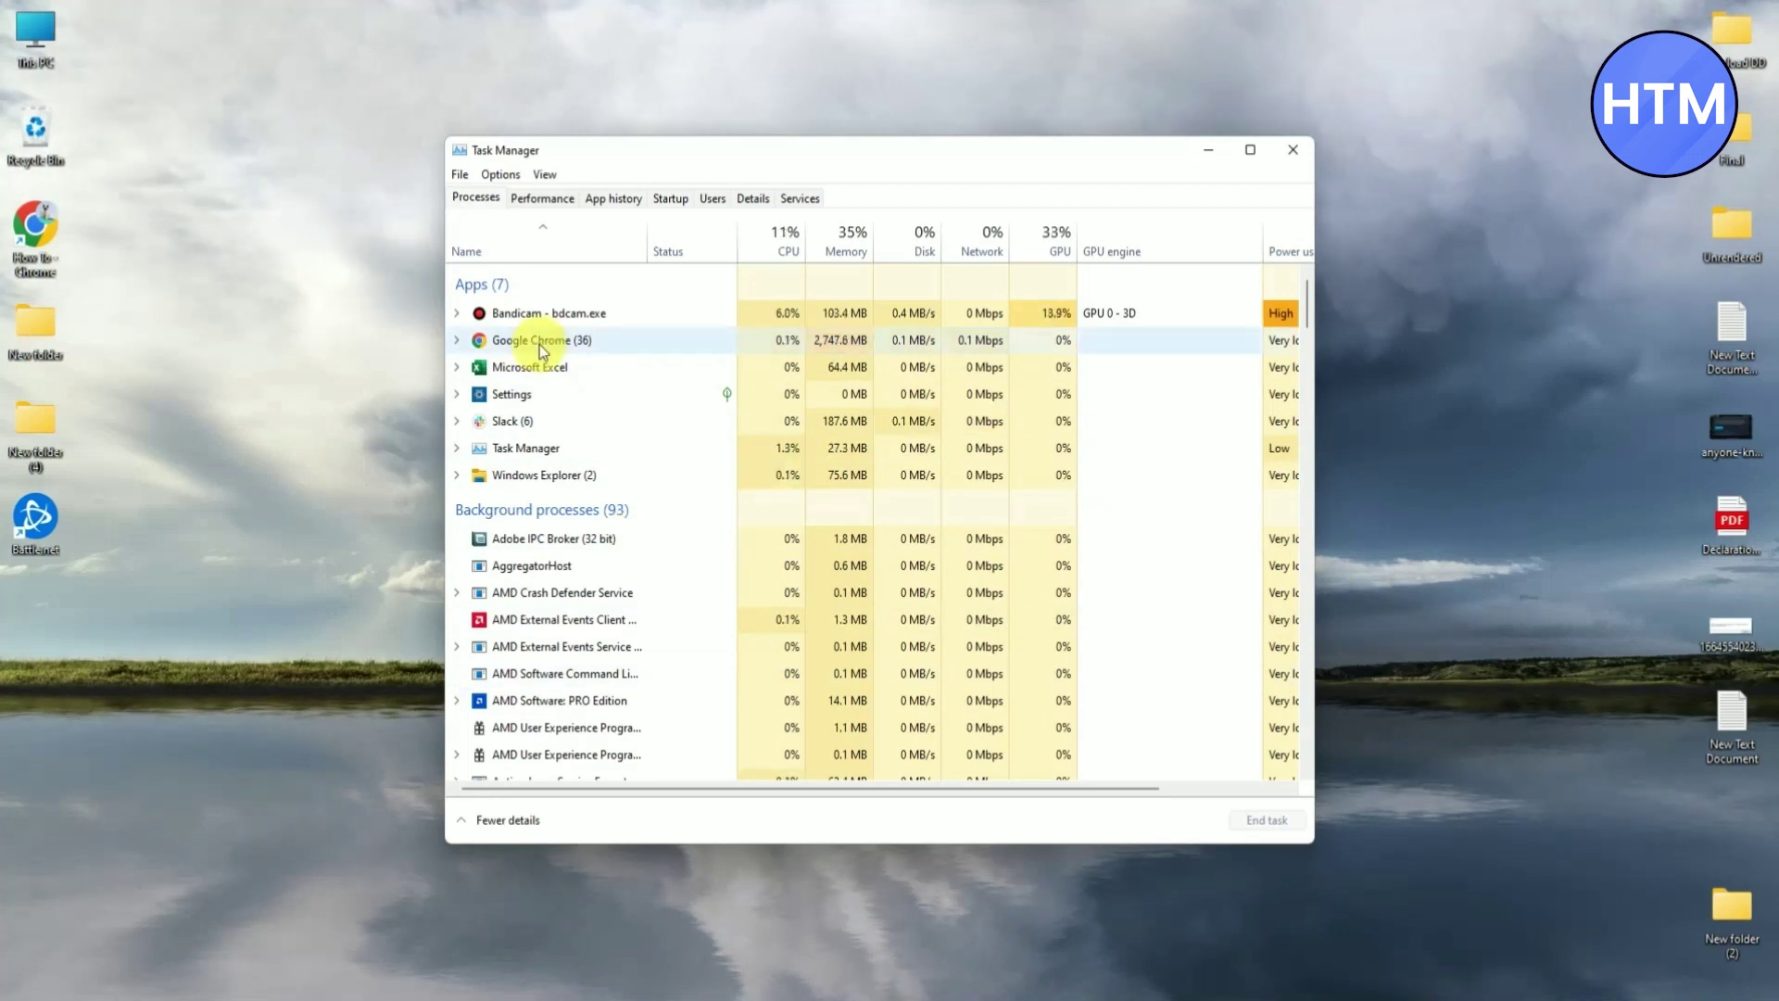
# Step: End the Google Chrome and Microsoft Excel tasks
pyautogui.rightClick(639, 341)
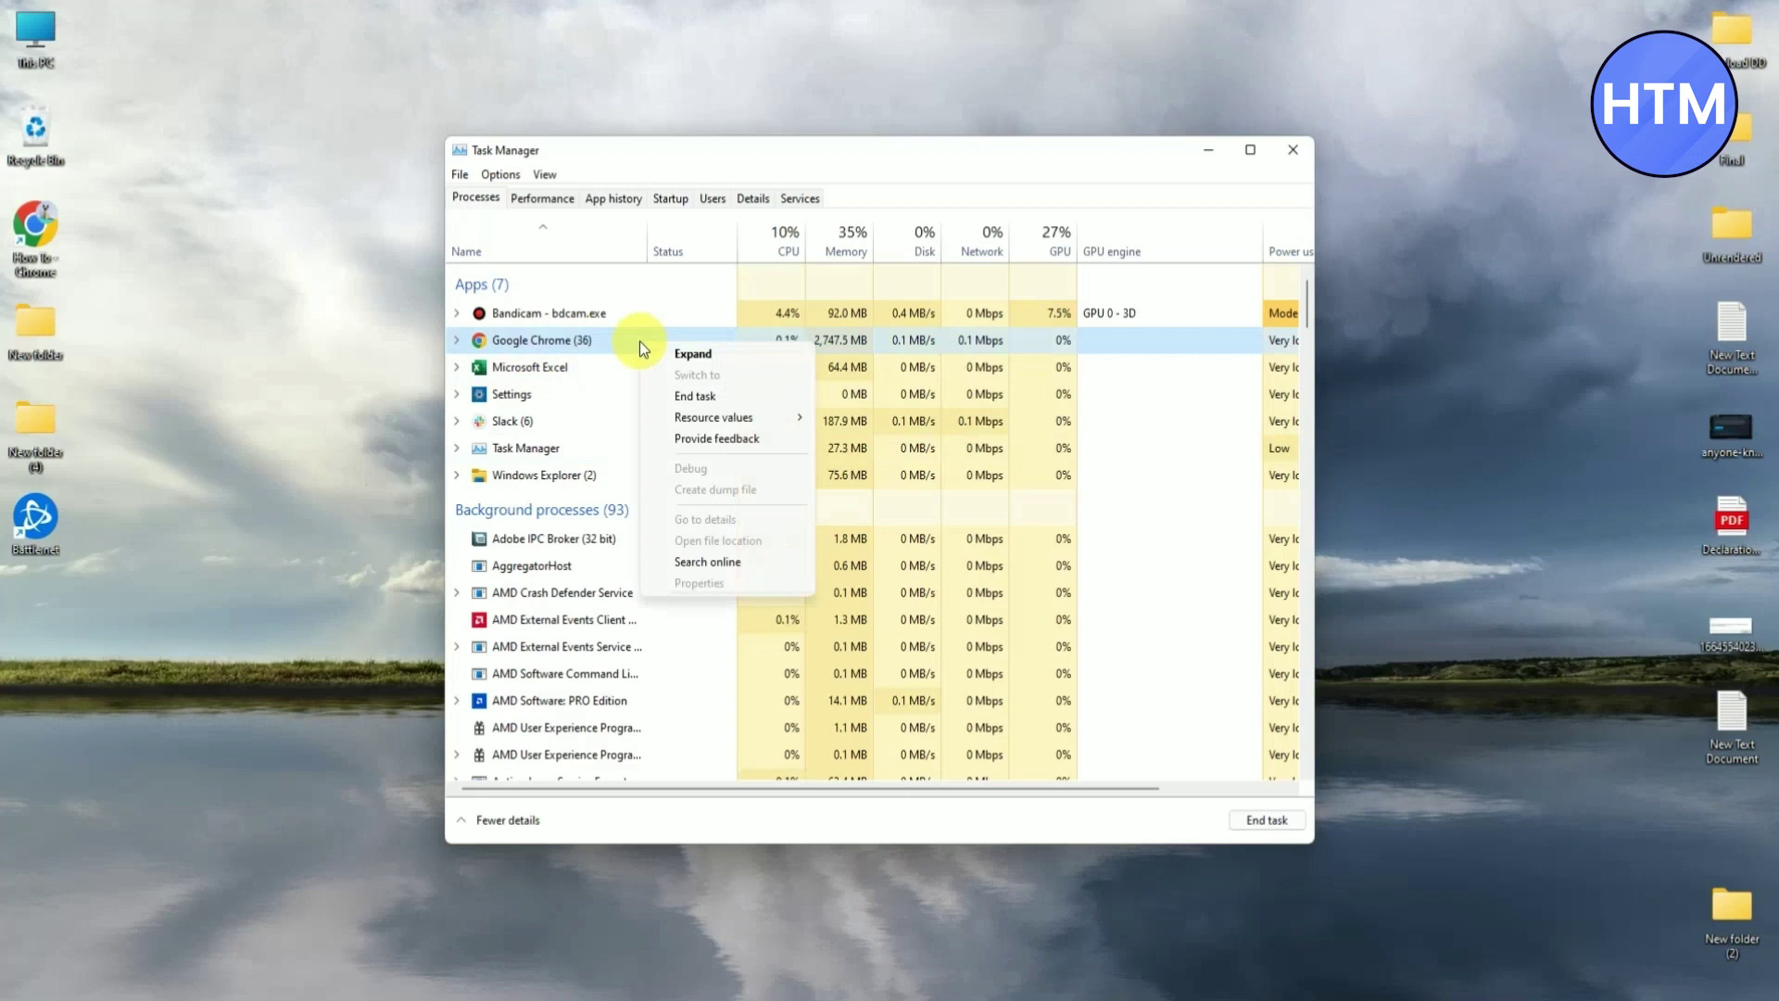
pyautogui.click(567, 396)
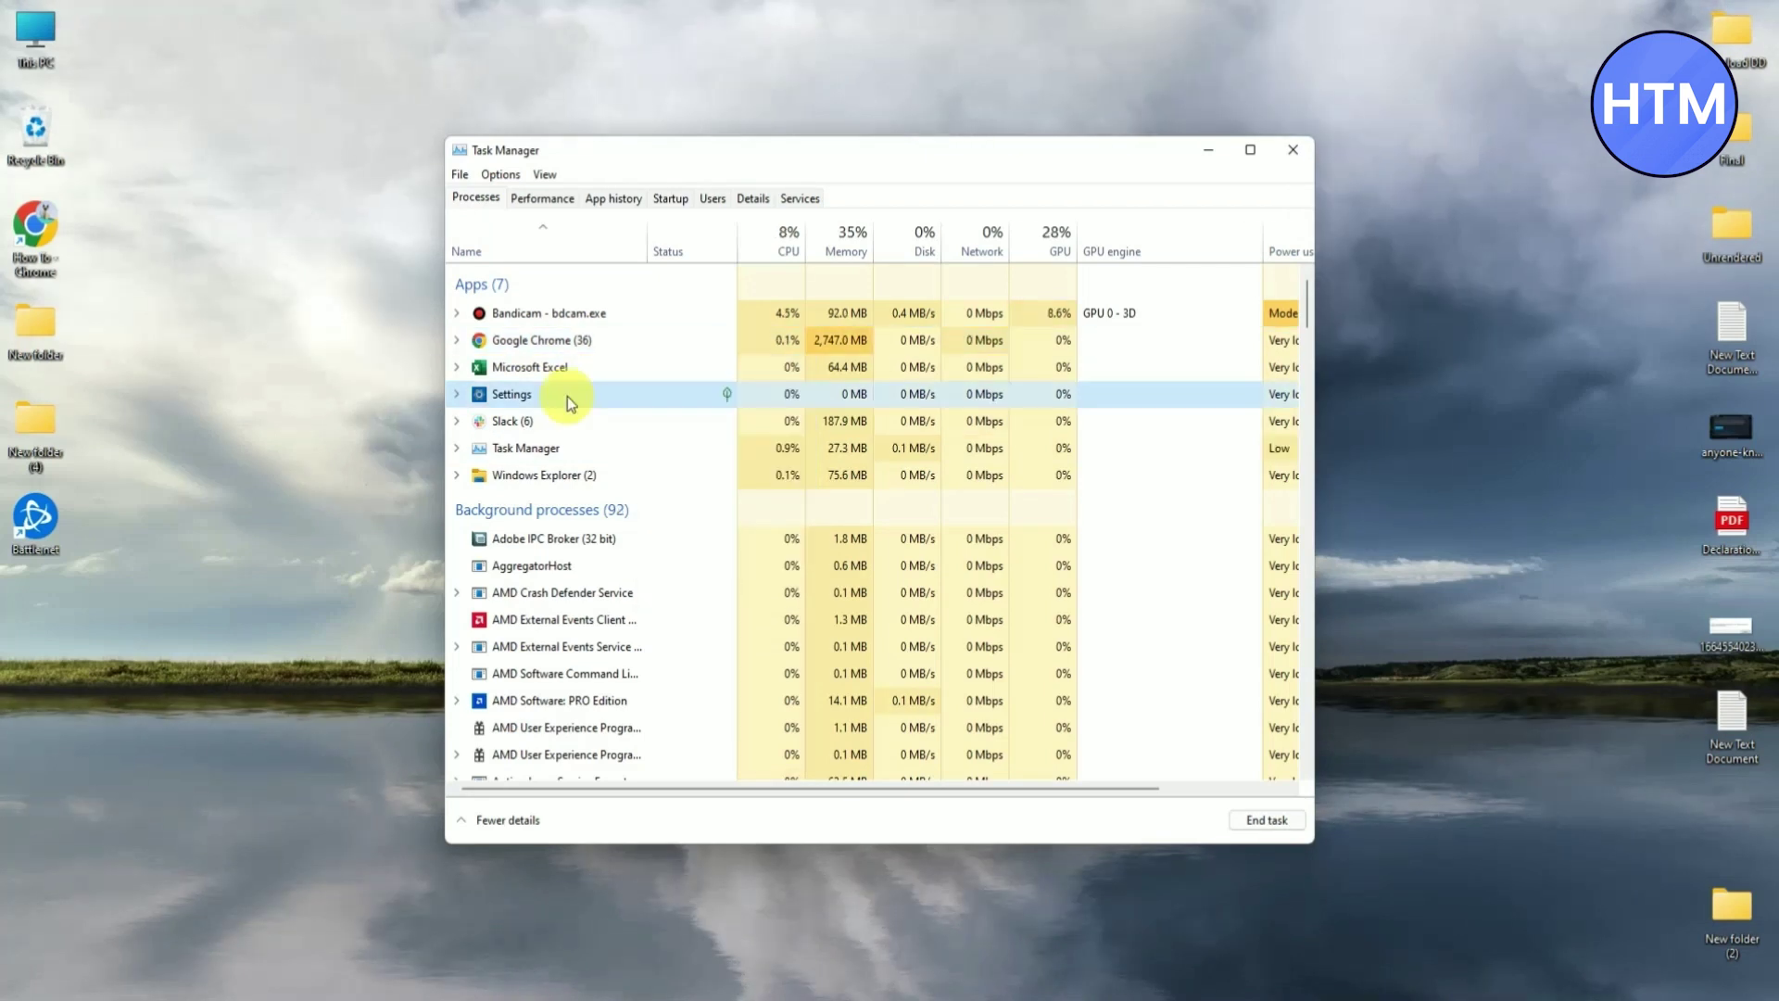
pyautogui.rightClick(604, 371)
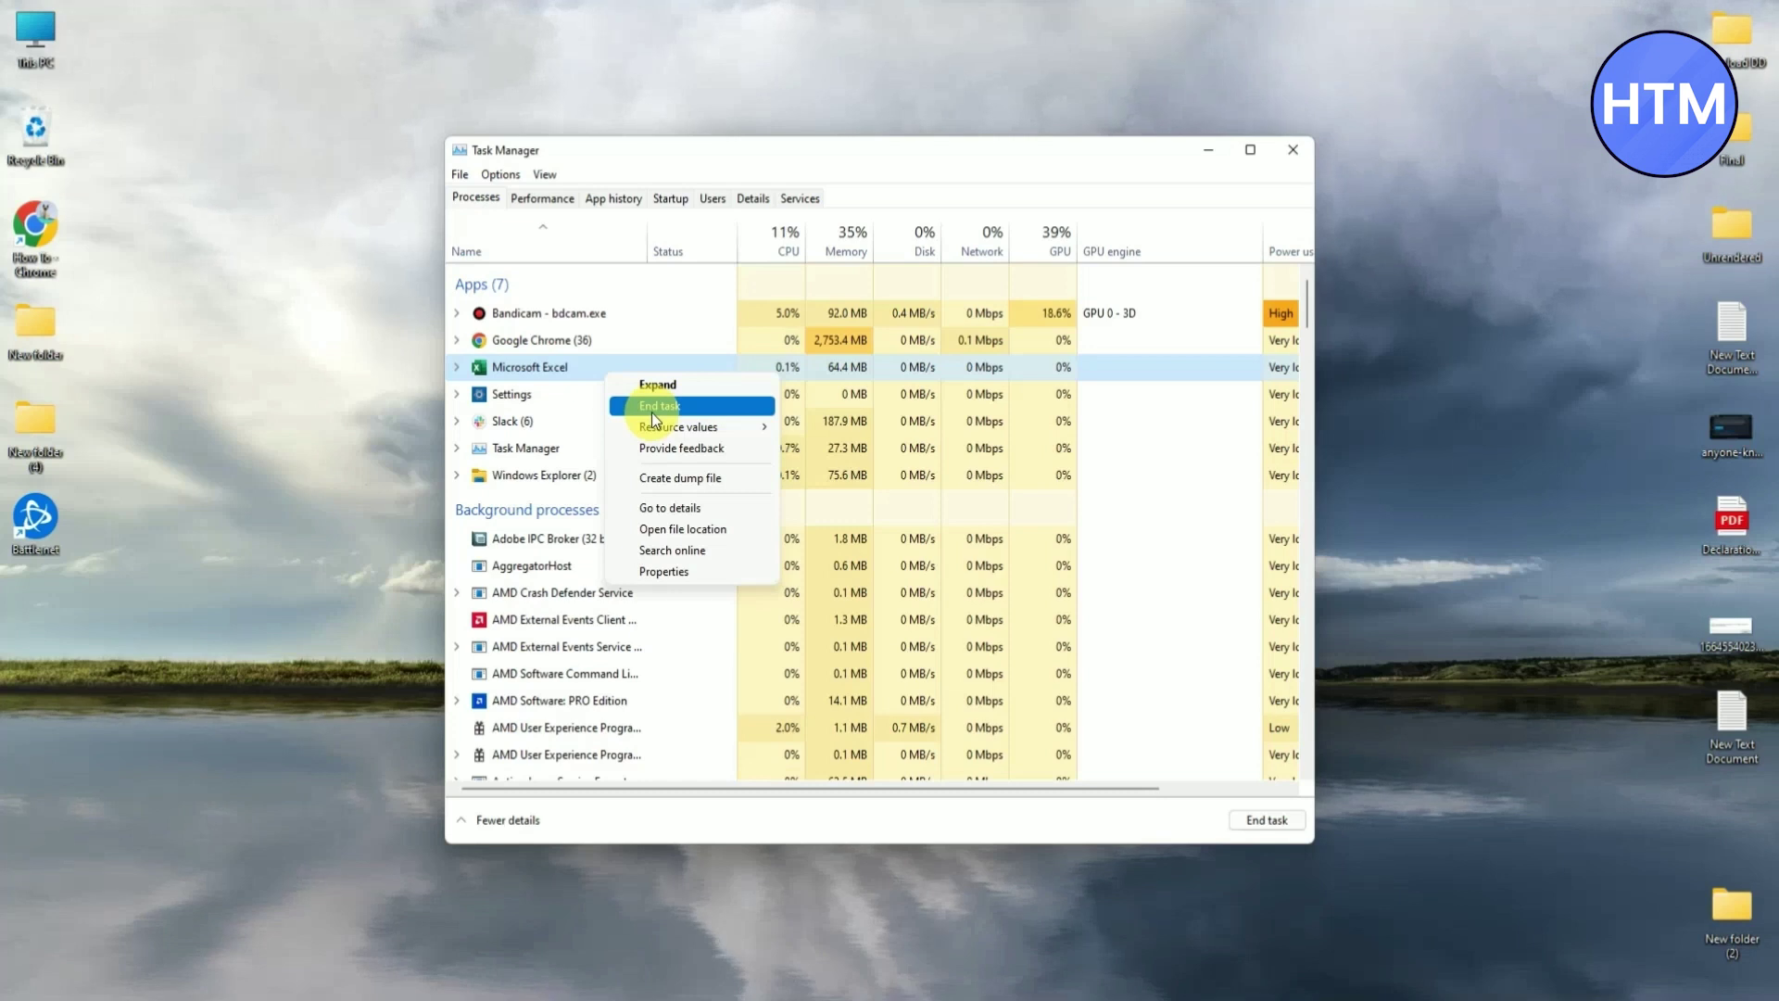
pyautogui.click(548, 478)
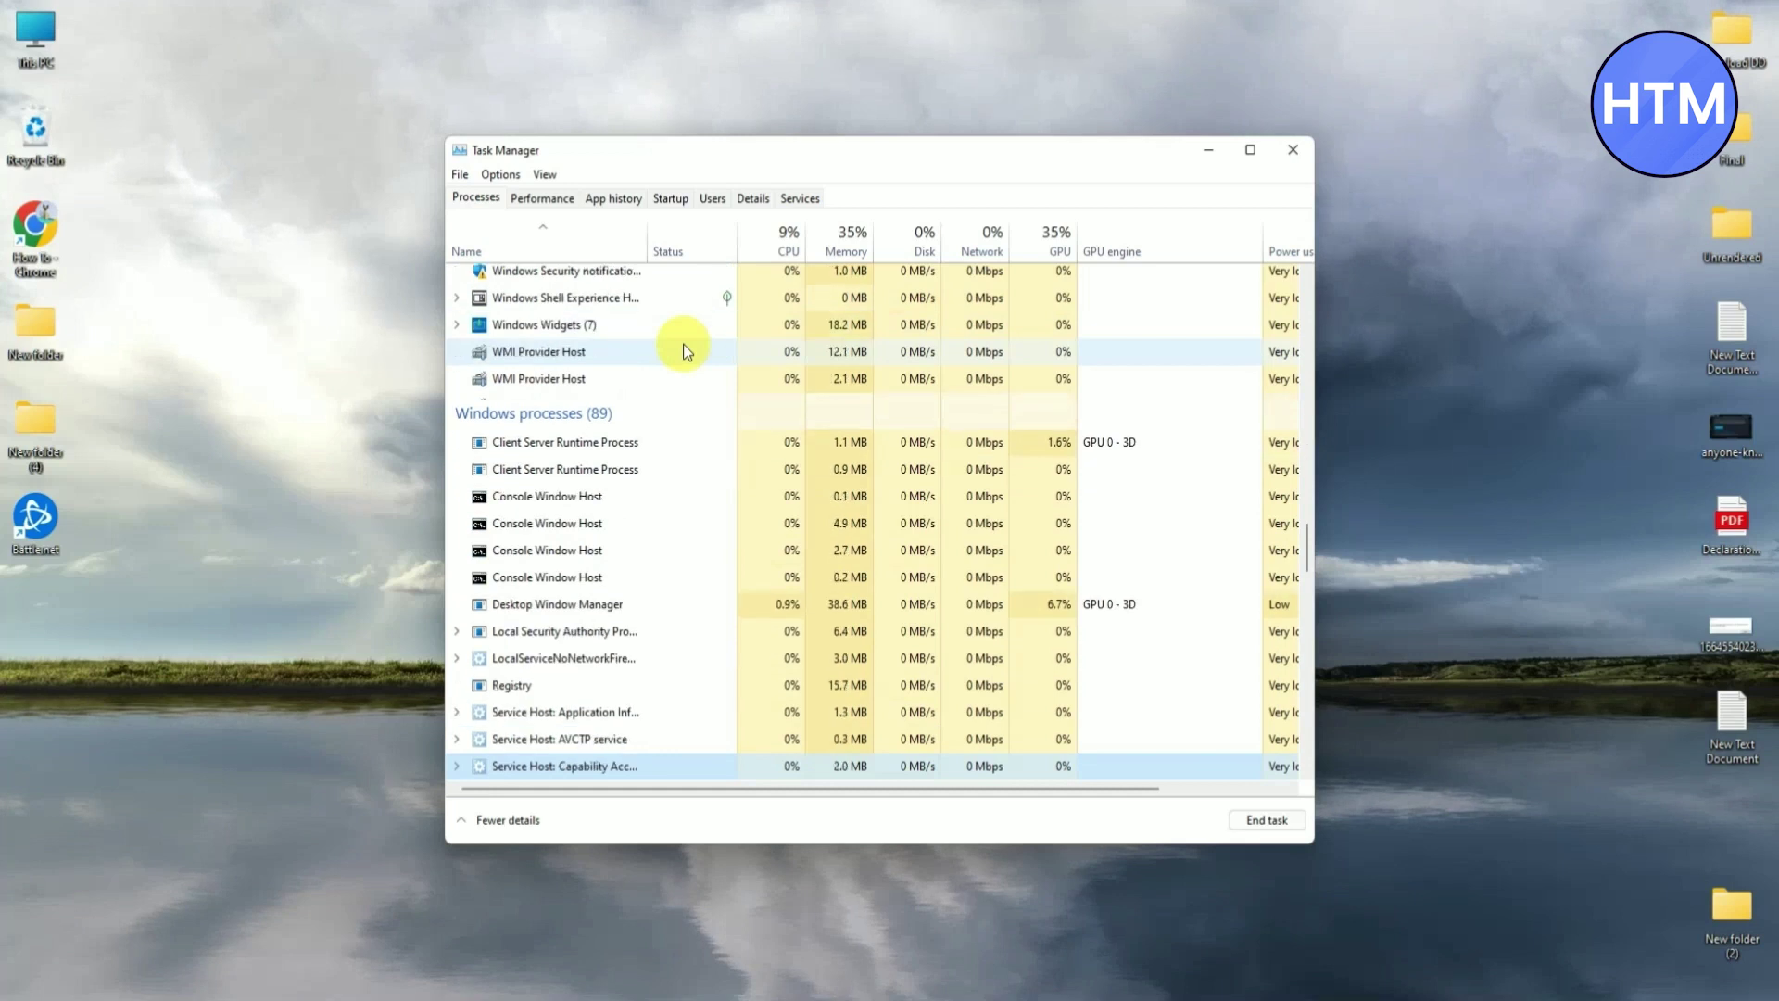
# Step: End the Steam (32 bit) task and sort processes by memory, heaviest first
pyautogui.press('Down')
pyautogui.press('Down')
pyautogui.press('Down')
pyautogui.press('Down')
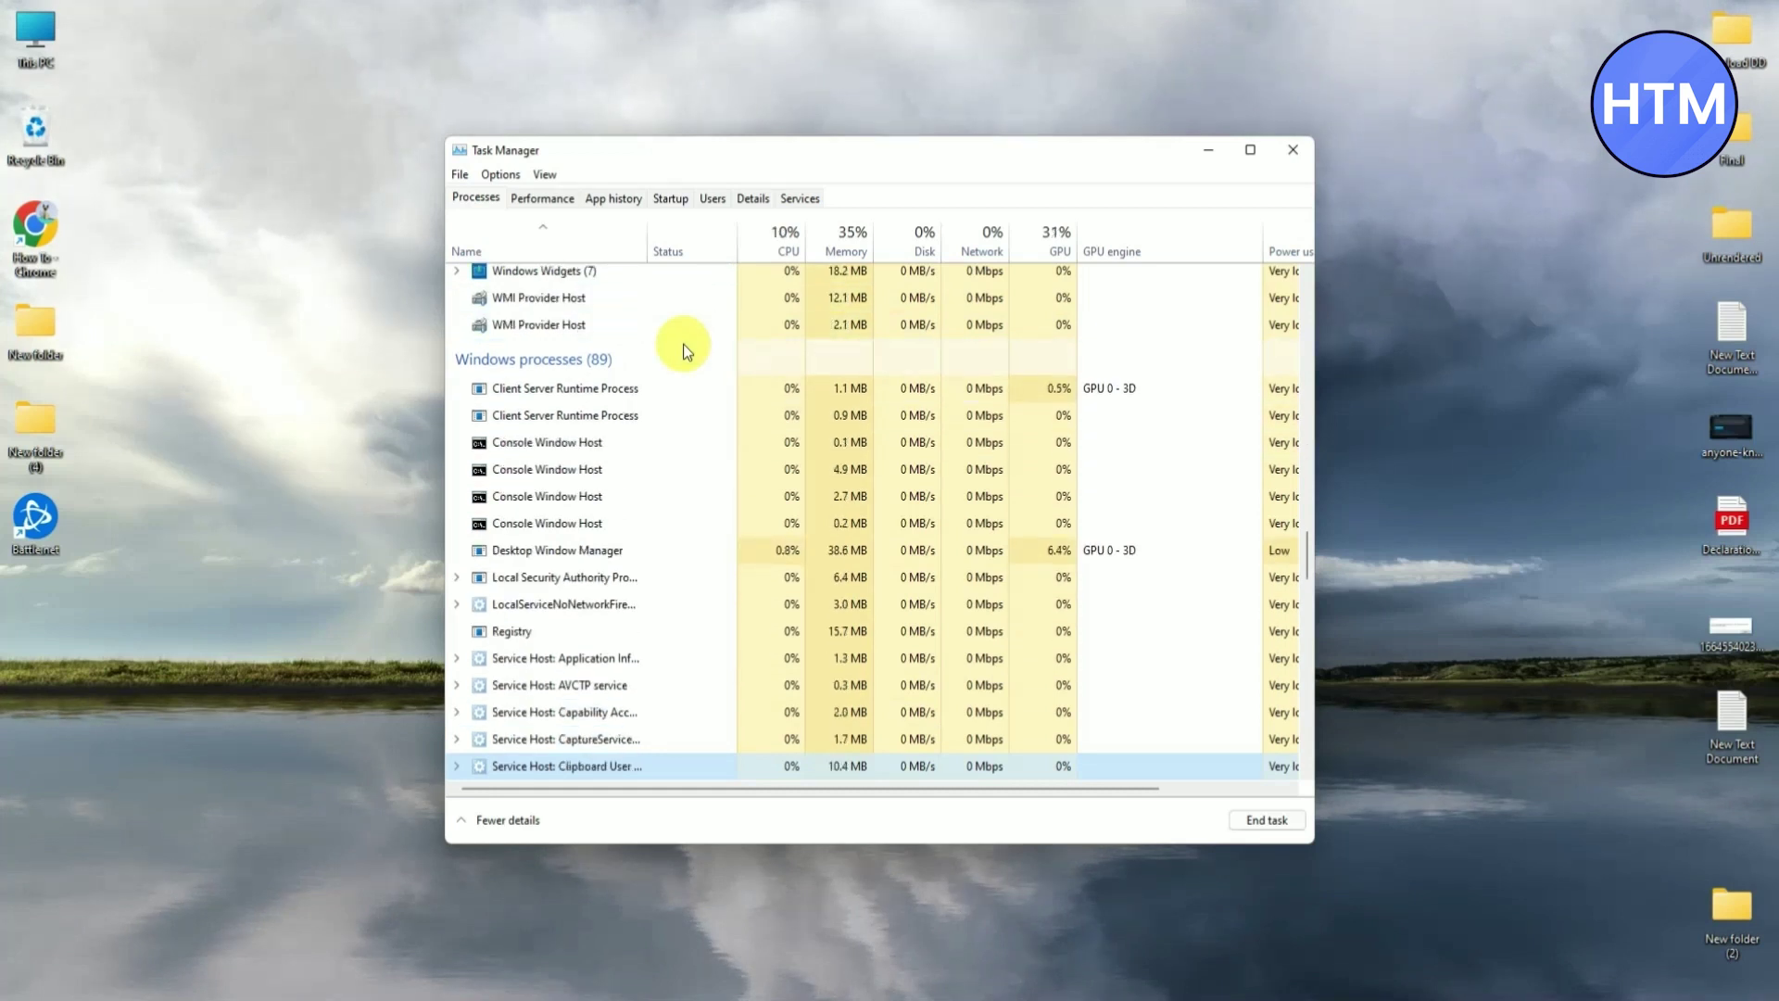
pyautogui.press('Down')
pyautogui.press('Down')
pyautogui.press('Down')
pyautogui.press('Down')
pyautogui.press('Down')
pyautogui.press('Down')
pyautogui.press('Down')
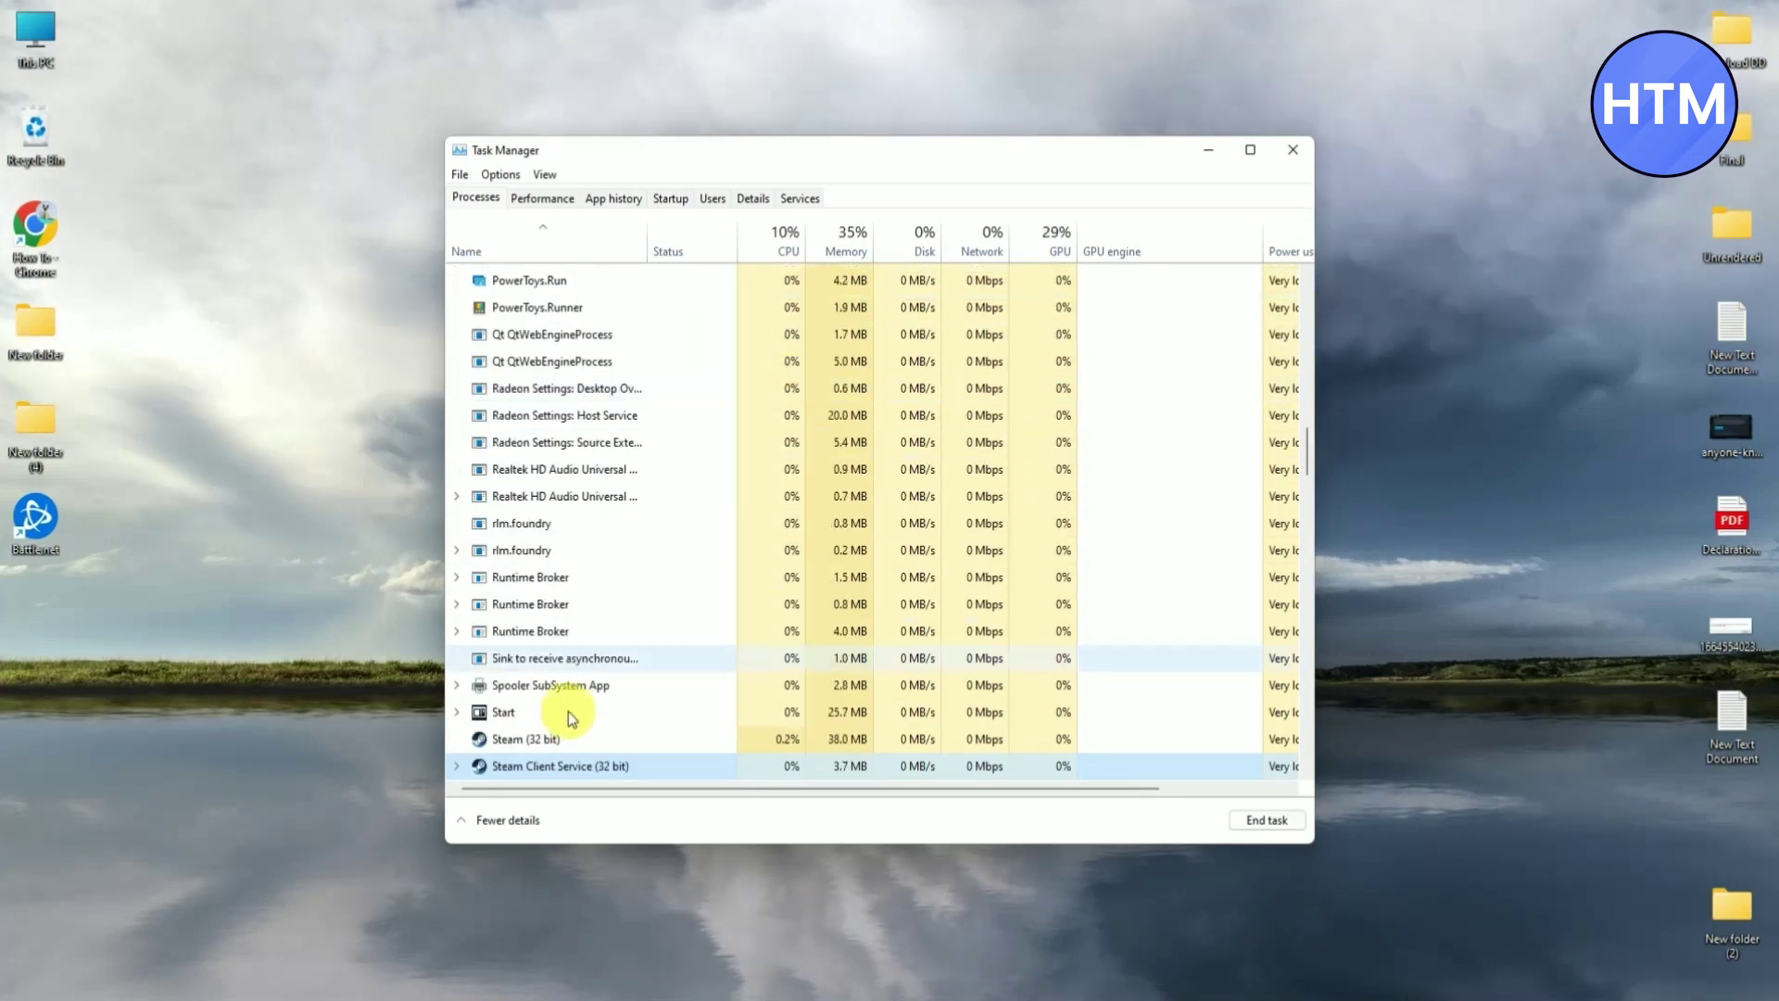
pyautogui.scroll(-1, 677, 664)
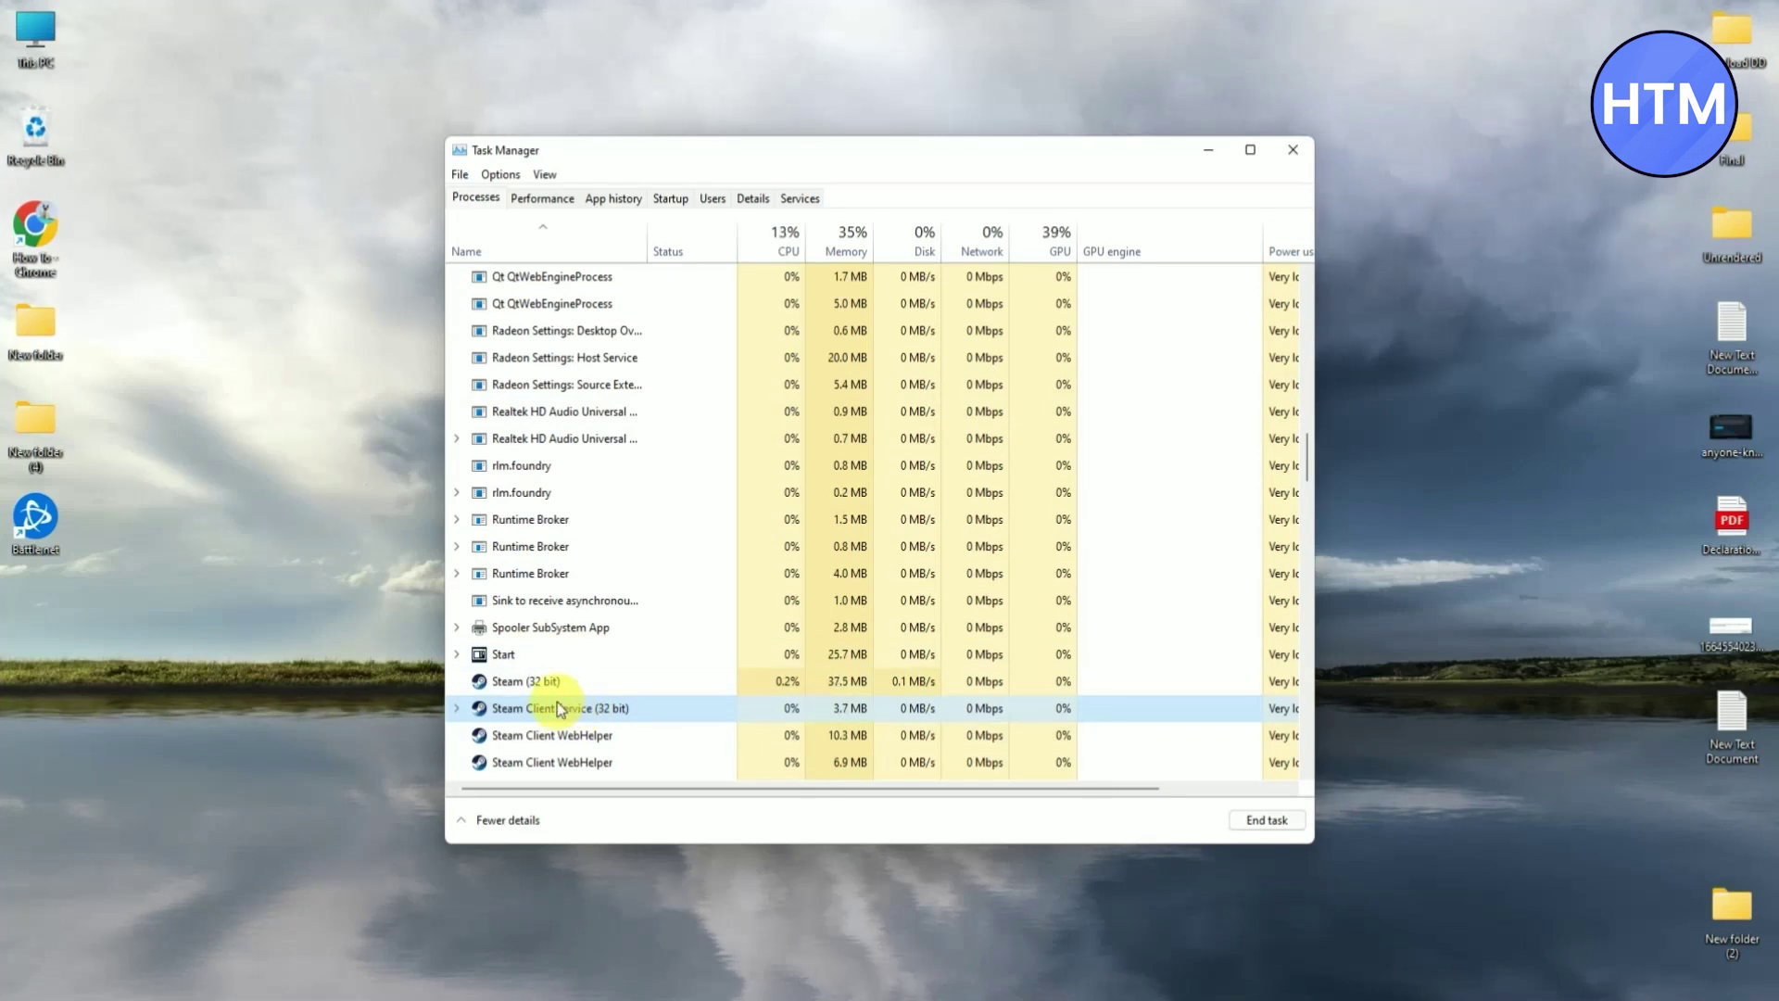
pyautogui.rightClick(595, 681)
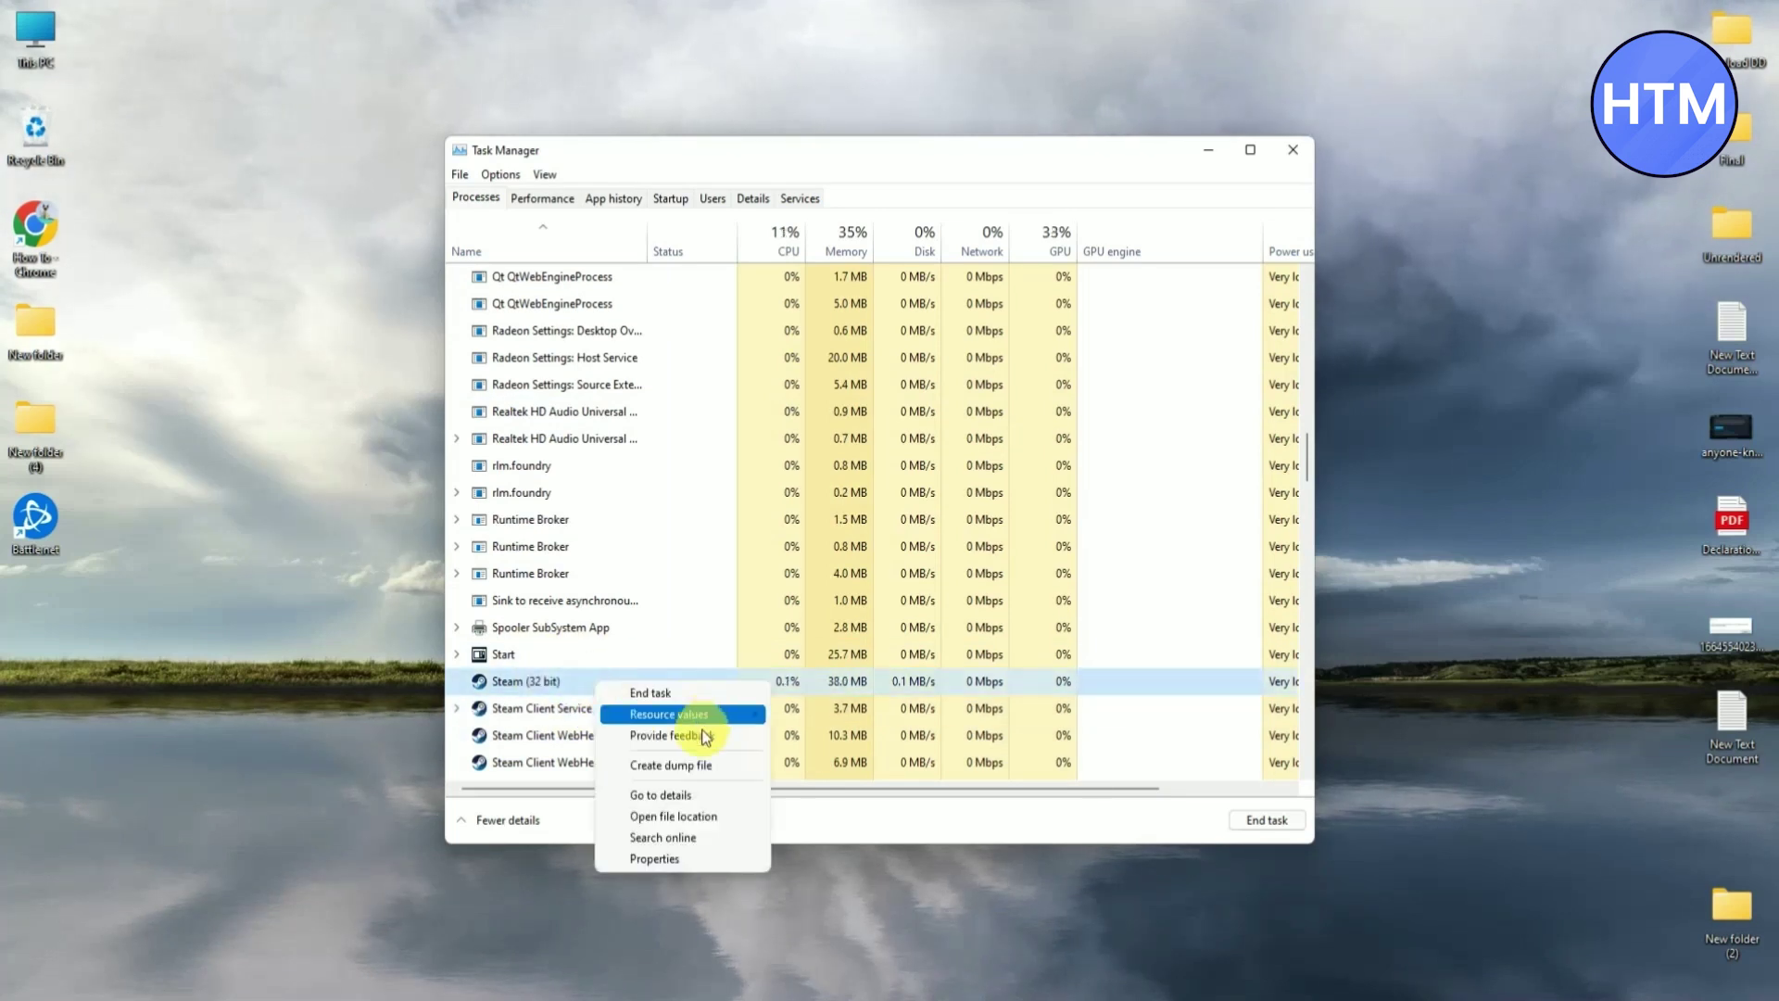
pyautogui.click(696, 694)
pyautogui.scroll(-4, 732, 370)
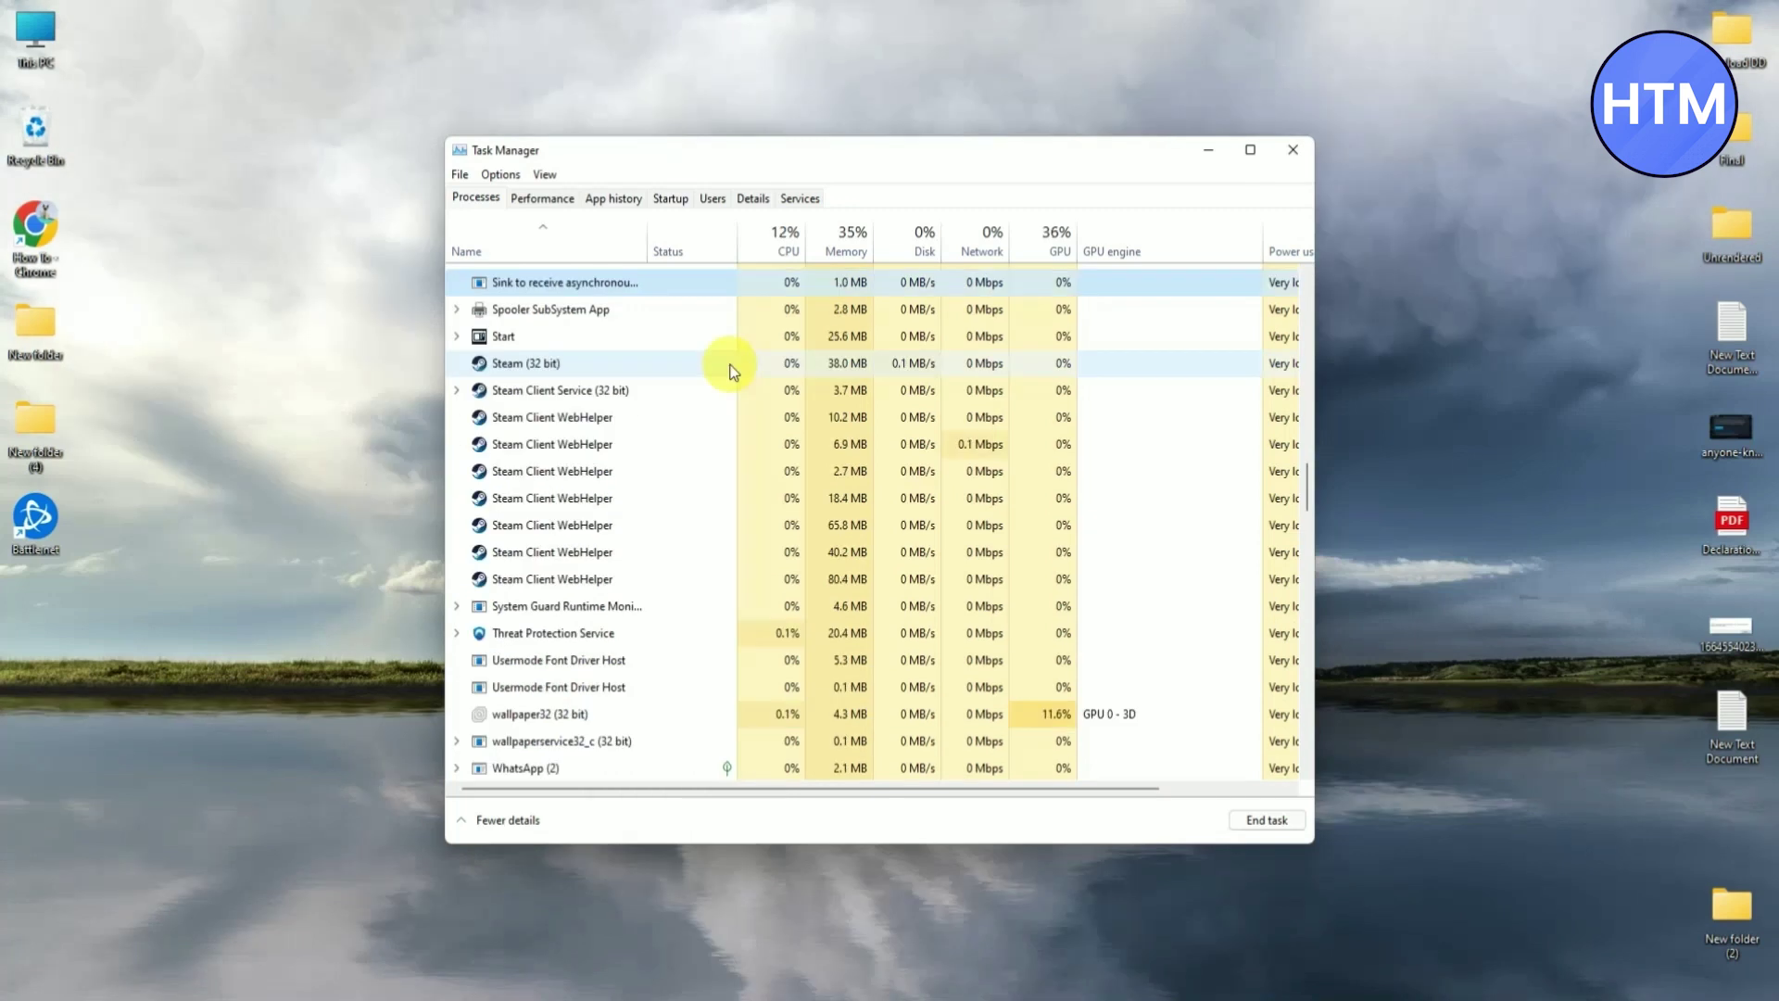
pyautogui.click(821, 250)
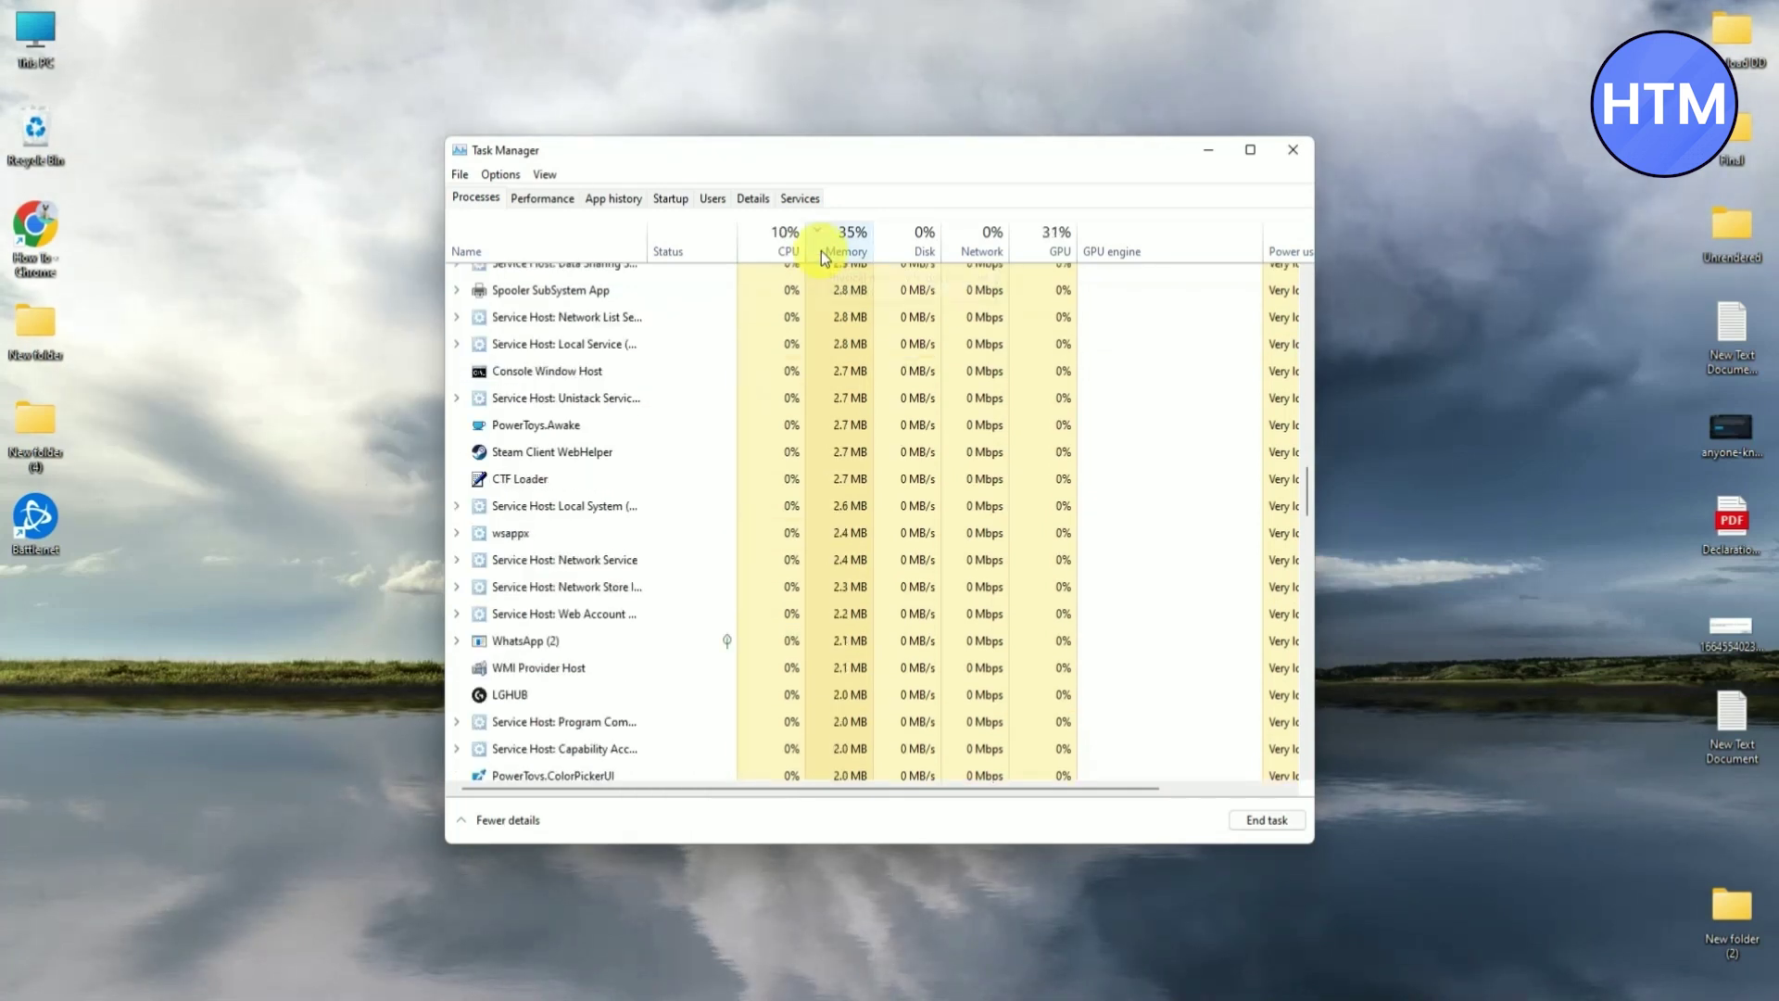
pyautogui.scroll(10, 675, 516)
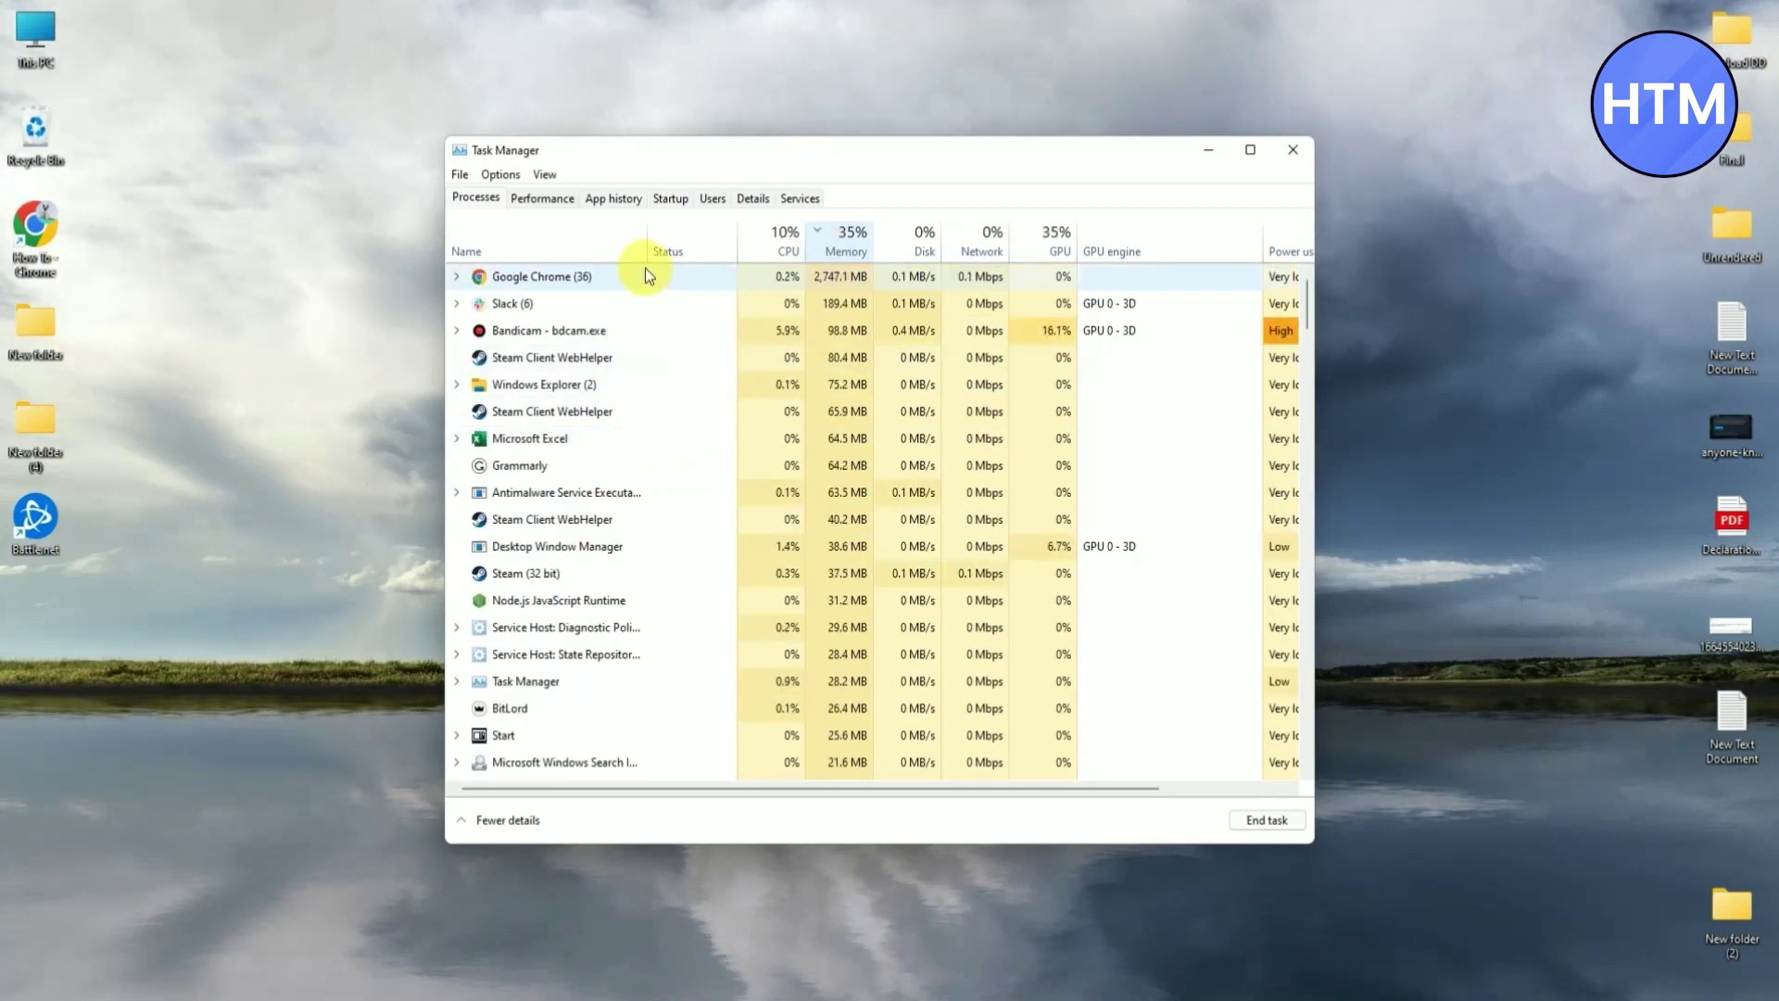
# Step: Switch to the Details tab and move to the executables starting with R
pyautogui.click(752, 198)
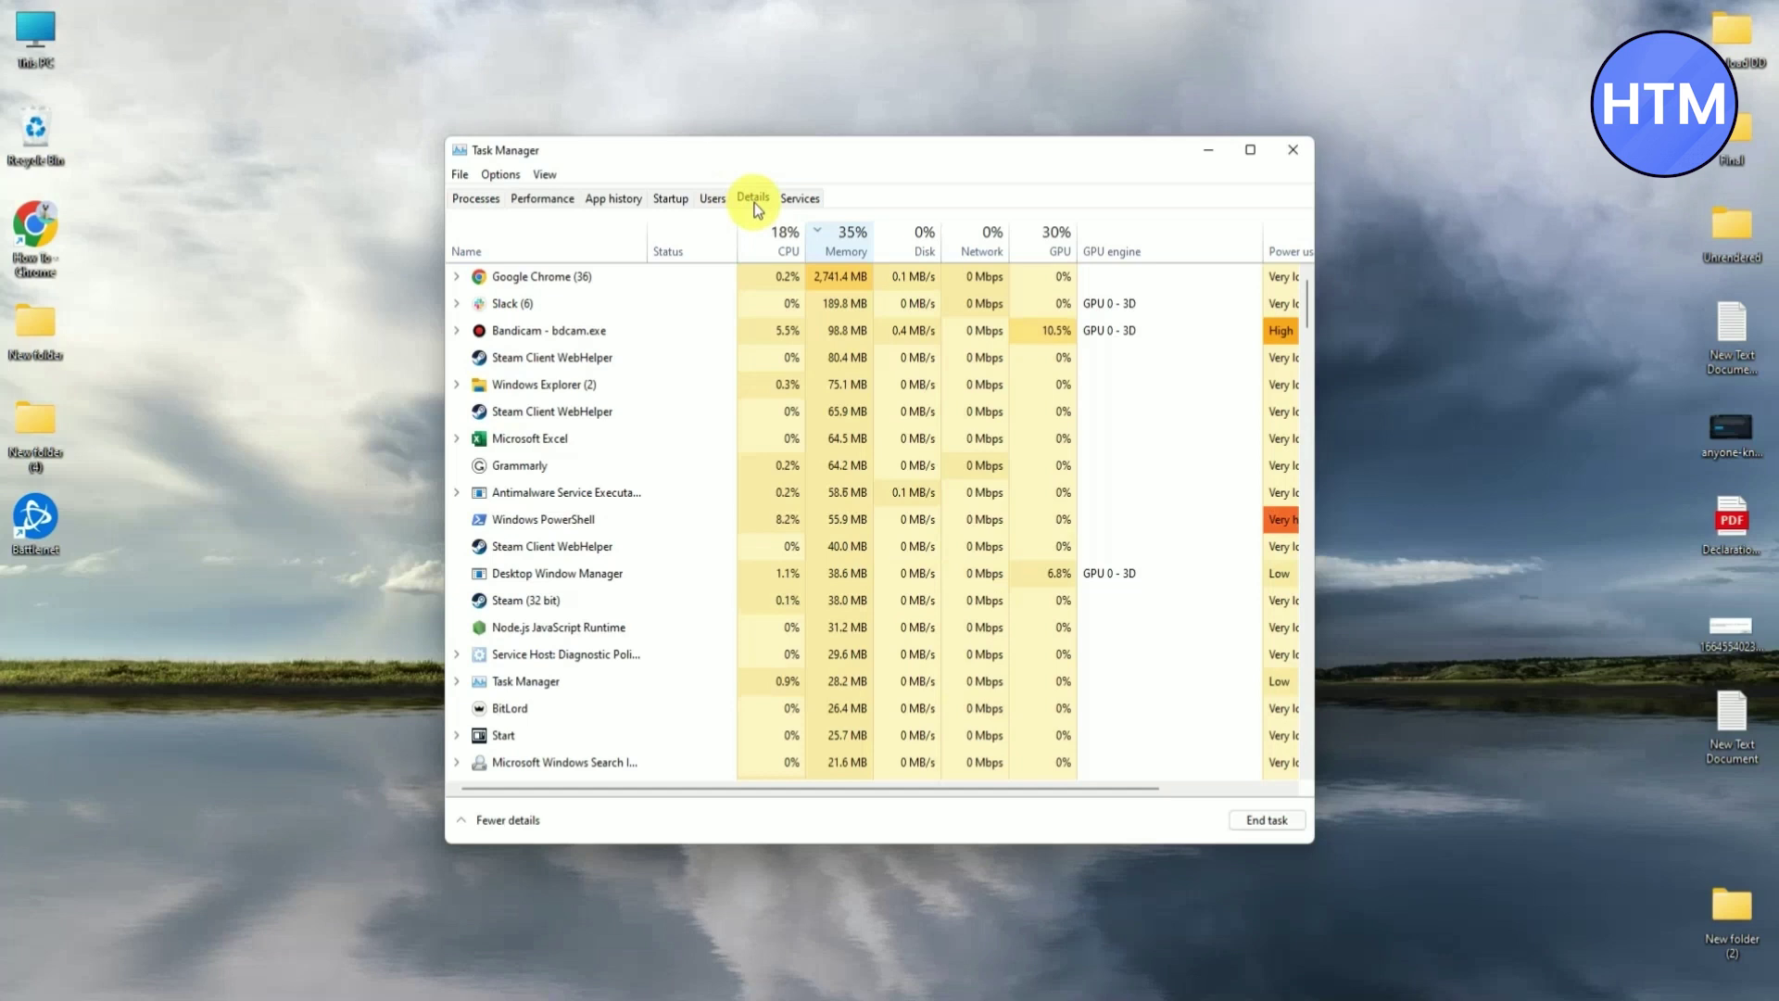
pyautogui.click(565, 324)
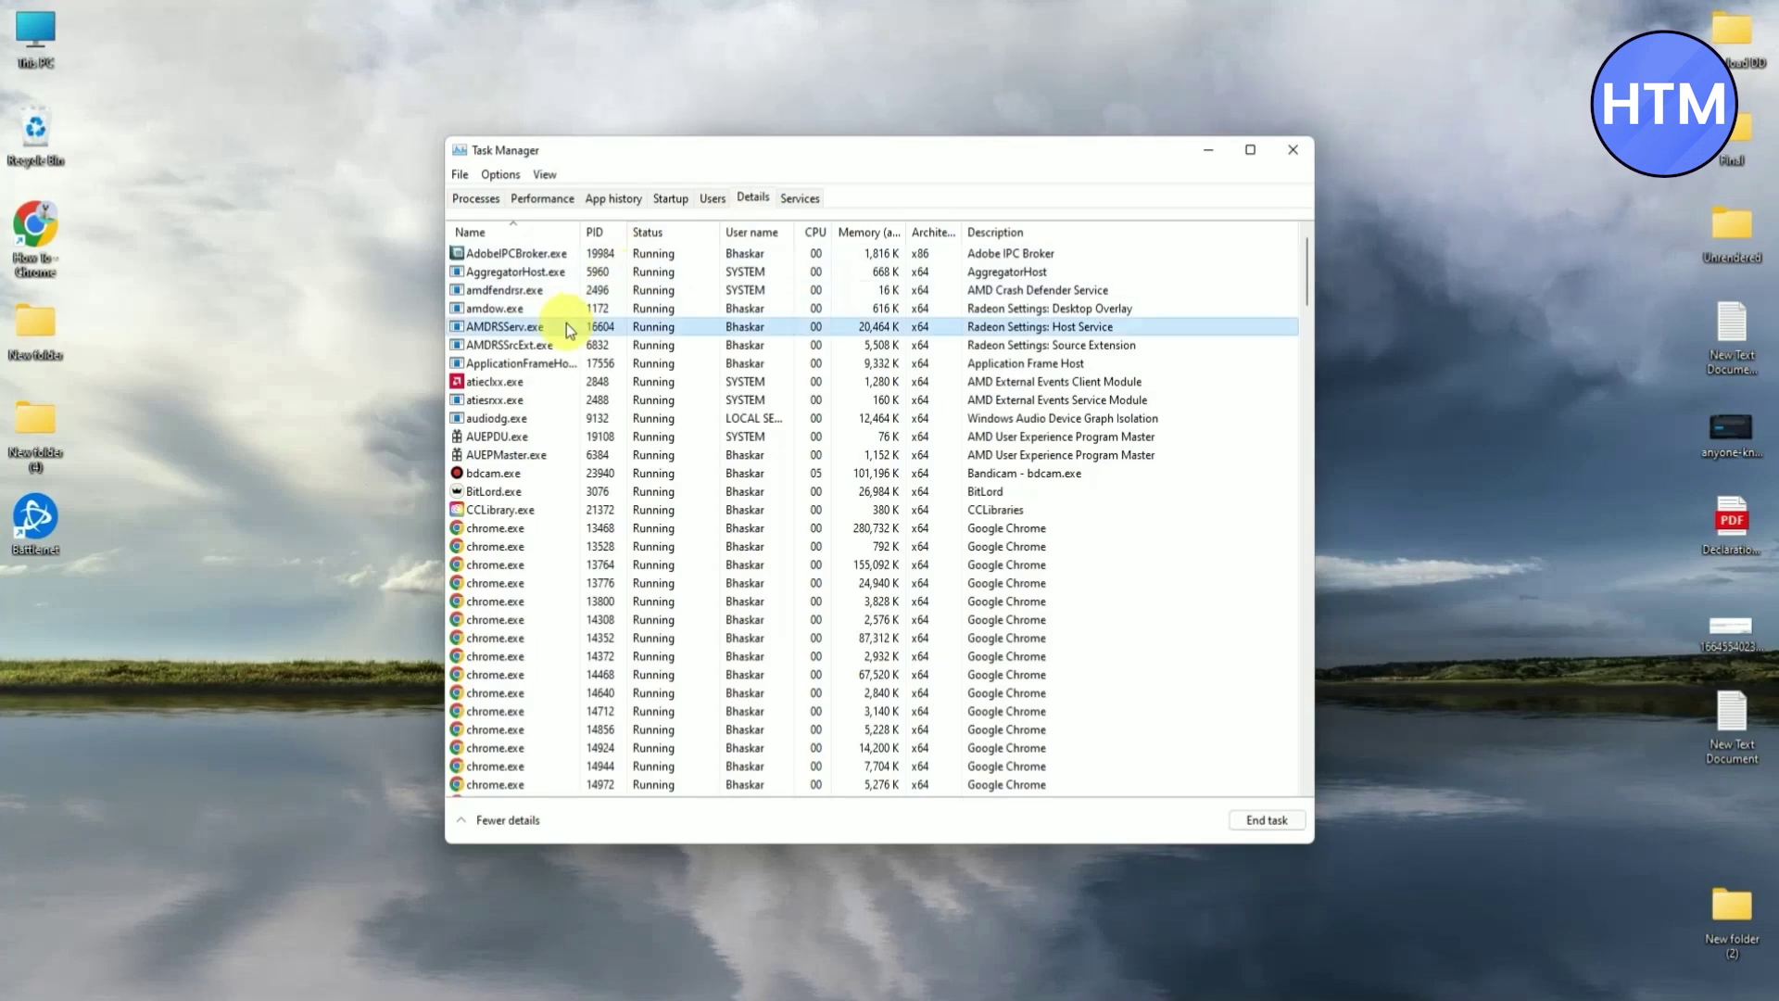
pyautogui.scroll(-20, 561, 371)
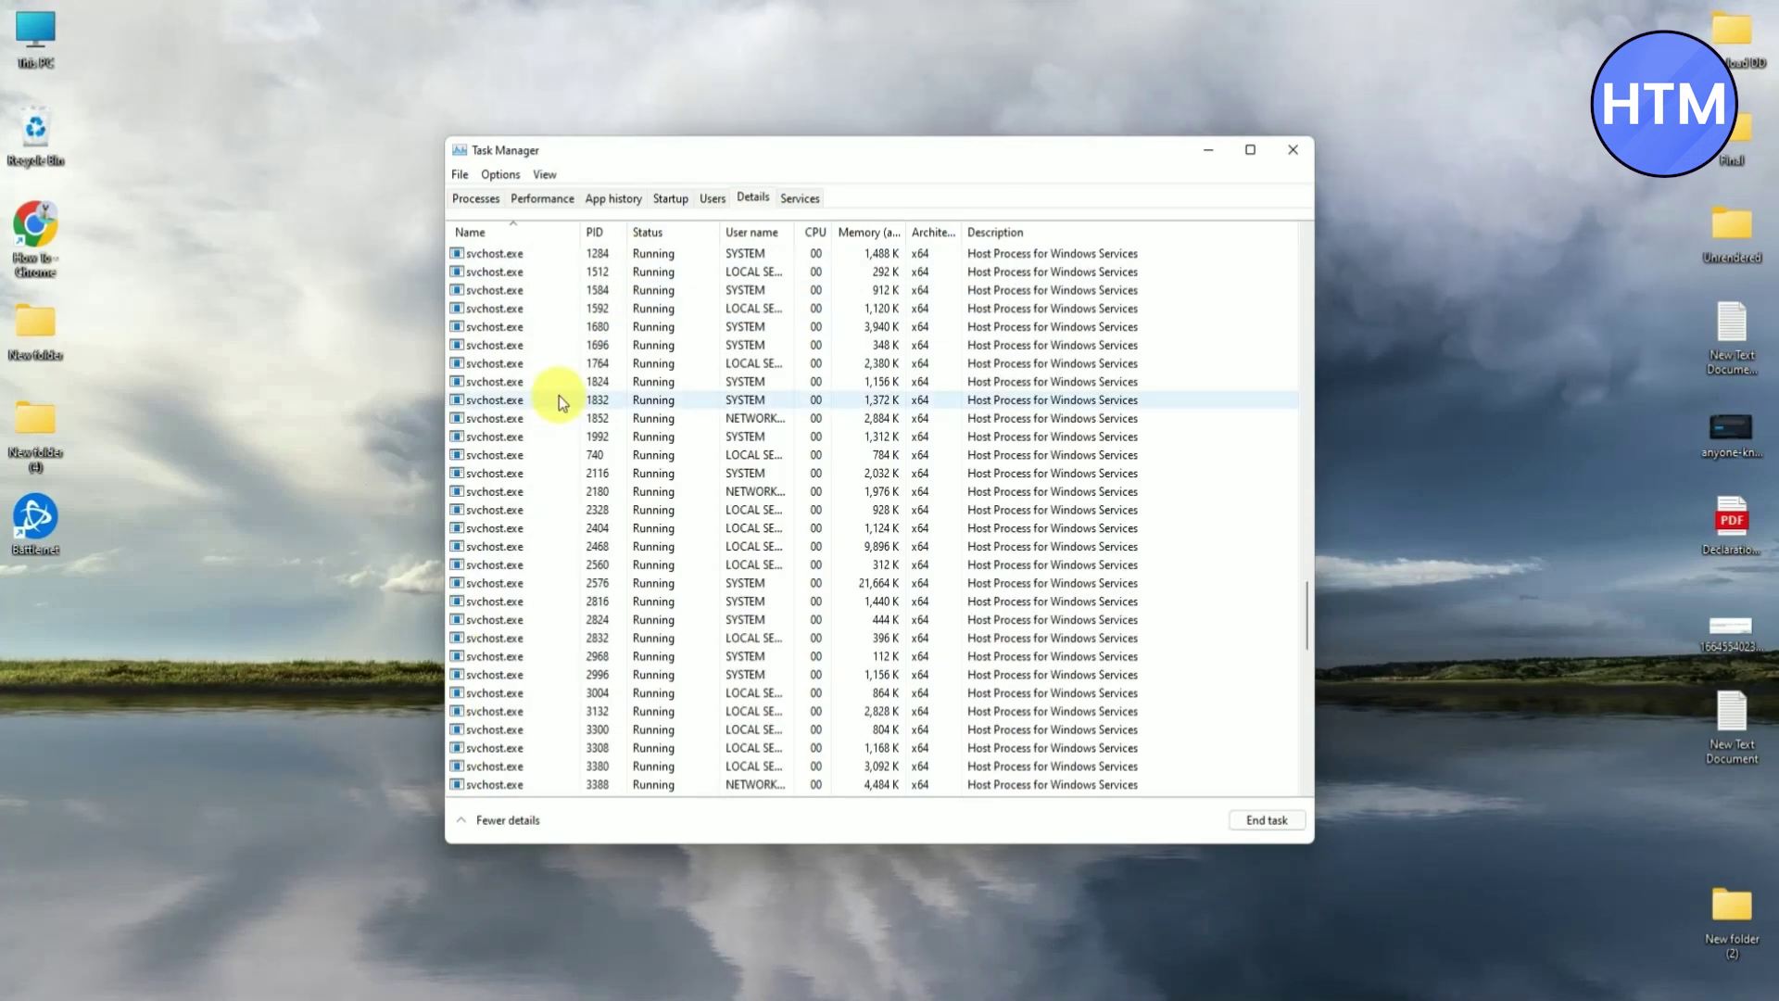
pyautogui.click(559, 398)
pyautogui.press('r')
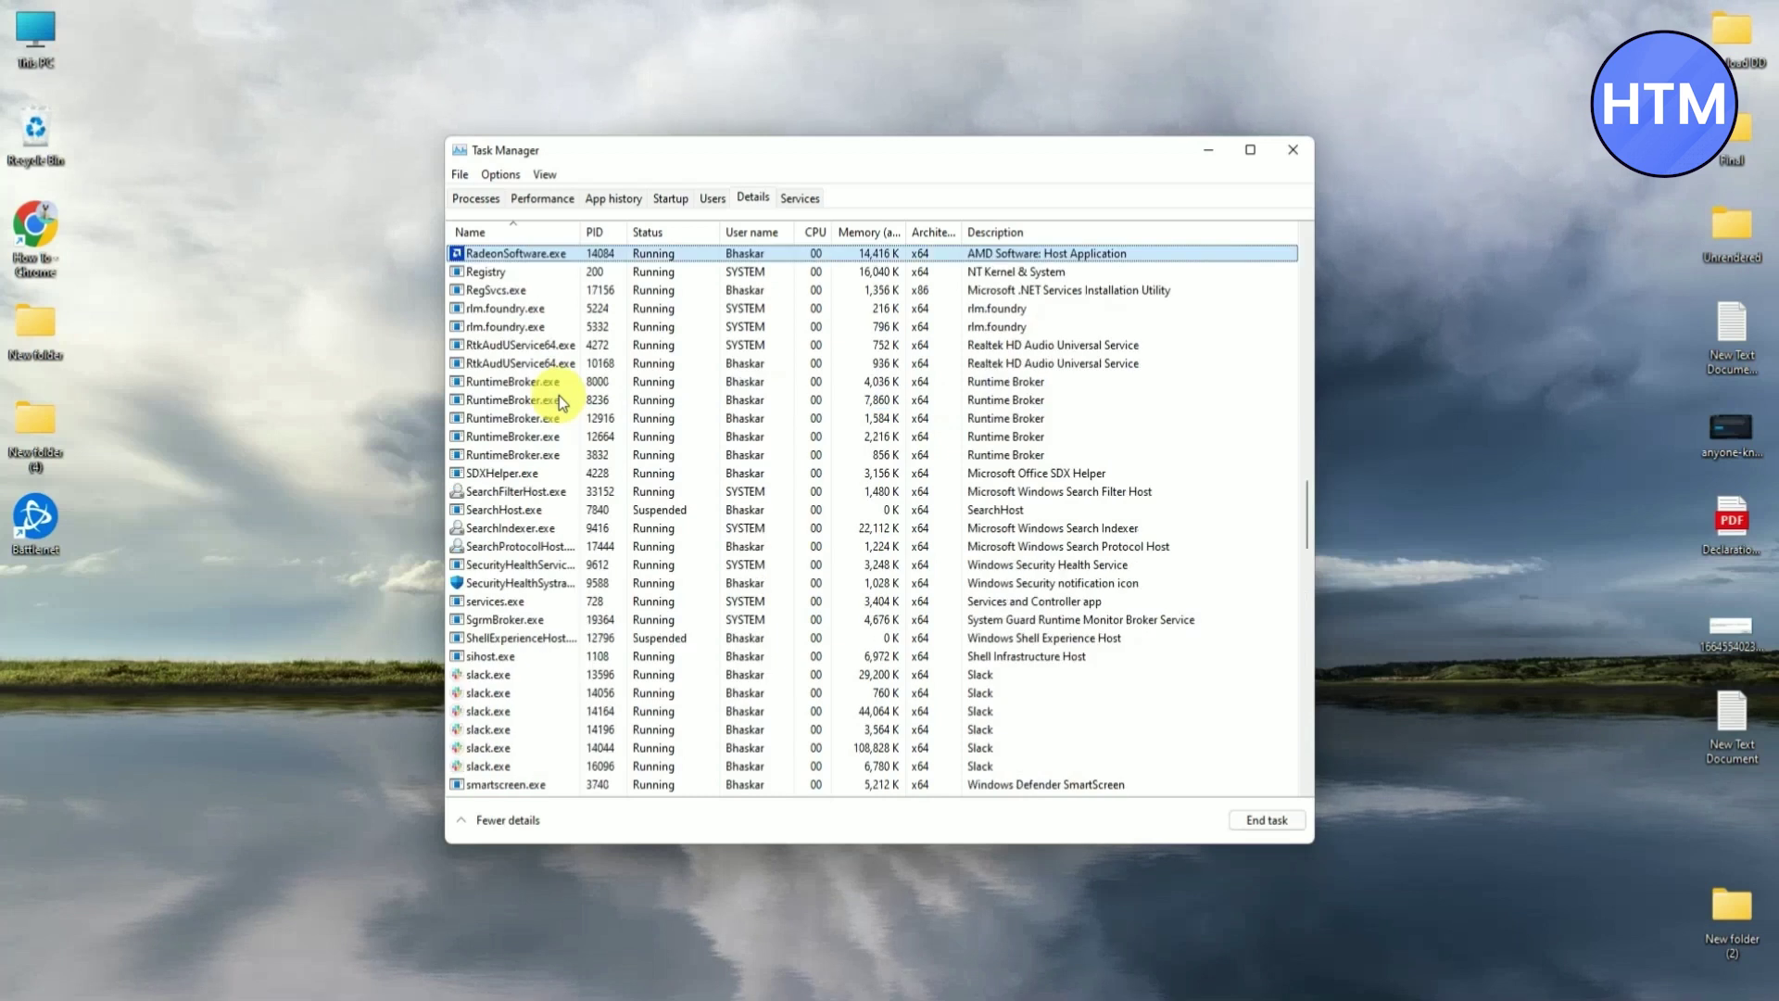
pyautogui.press('Down')
pyautogui.press('Down')
pyautogui.press('Down')
pyautogui.press('Up')
pyautogui.press('Up')
pyautogui.press('Up')
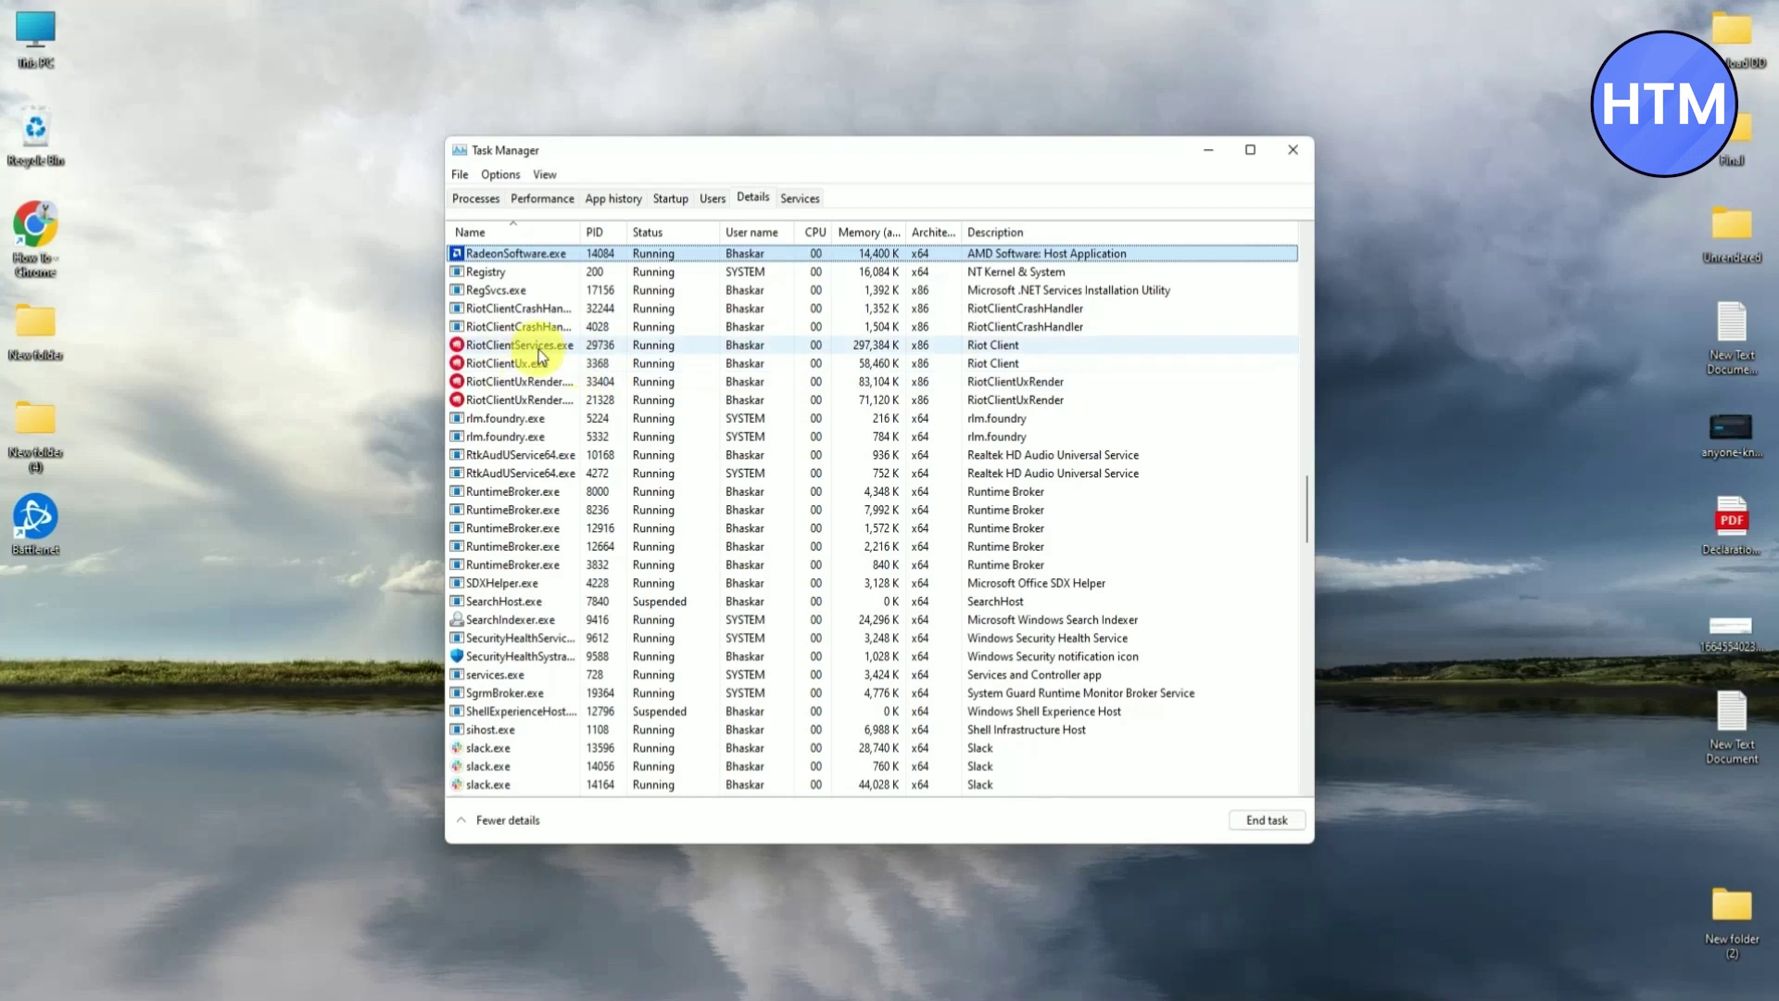
# Step: Set RiotClientServices.exe priority to High and confirm the change
pyautogui.rightClick(498, 350)
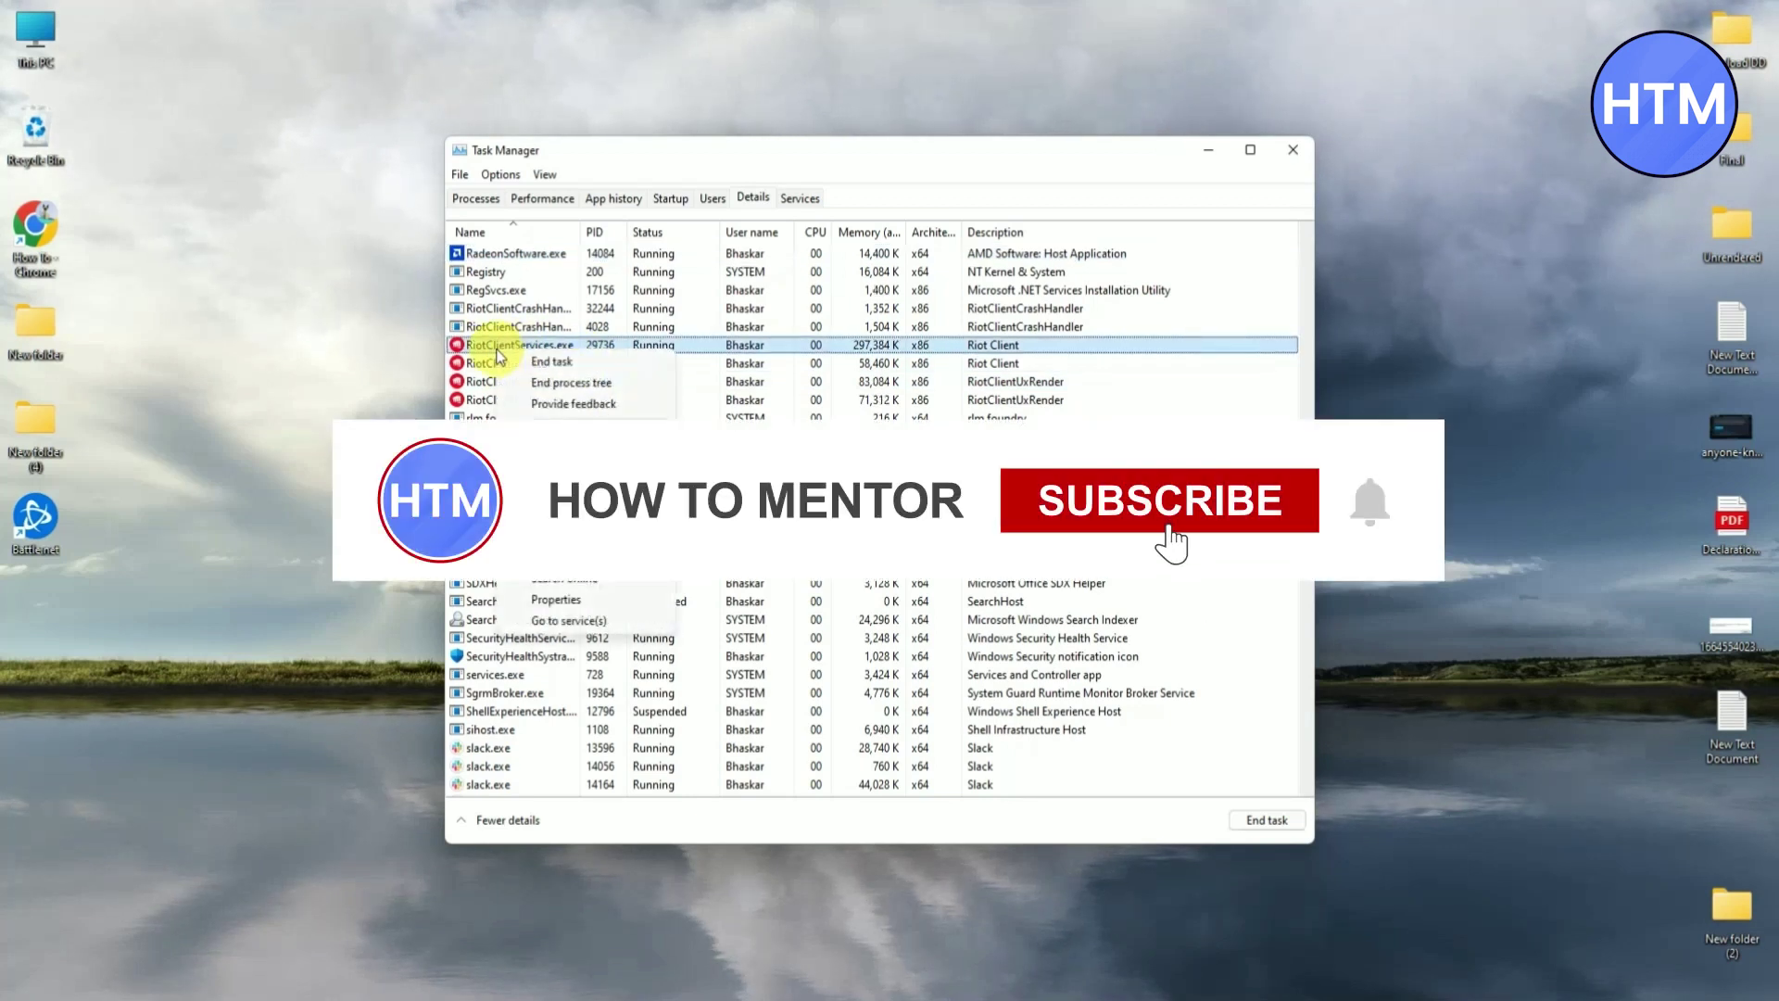
pyautogui.moveTo(603, 434)
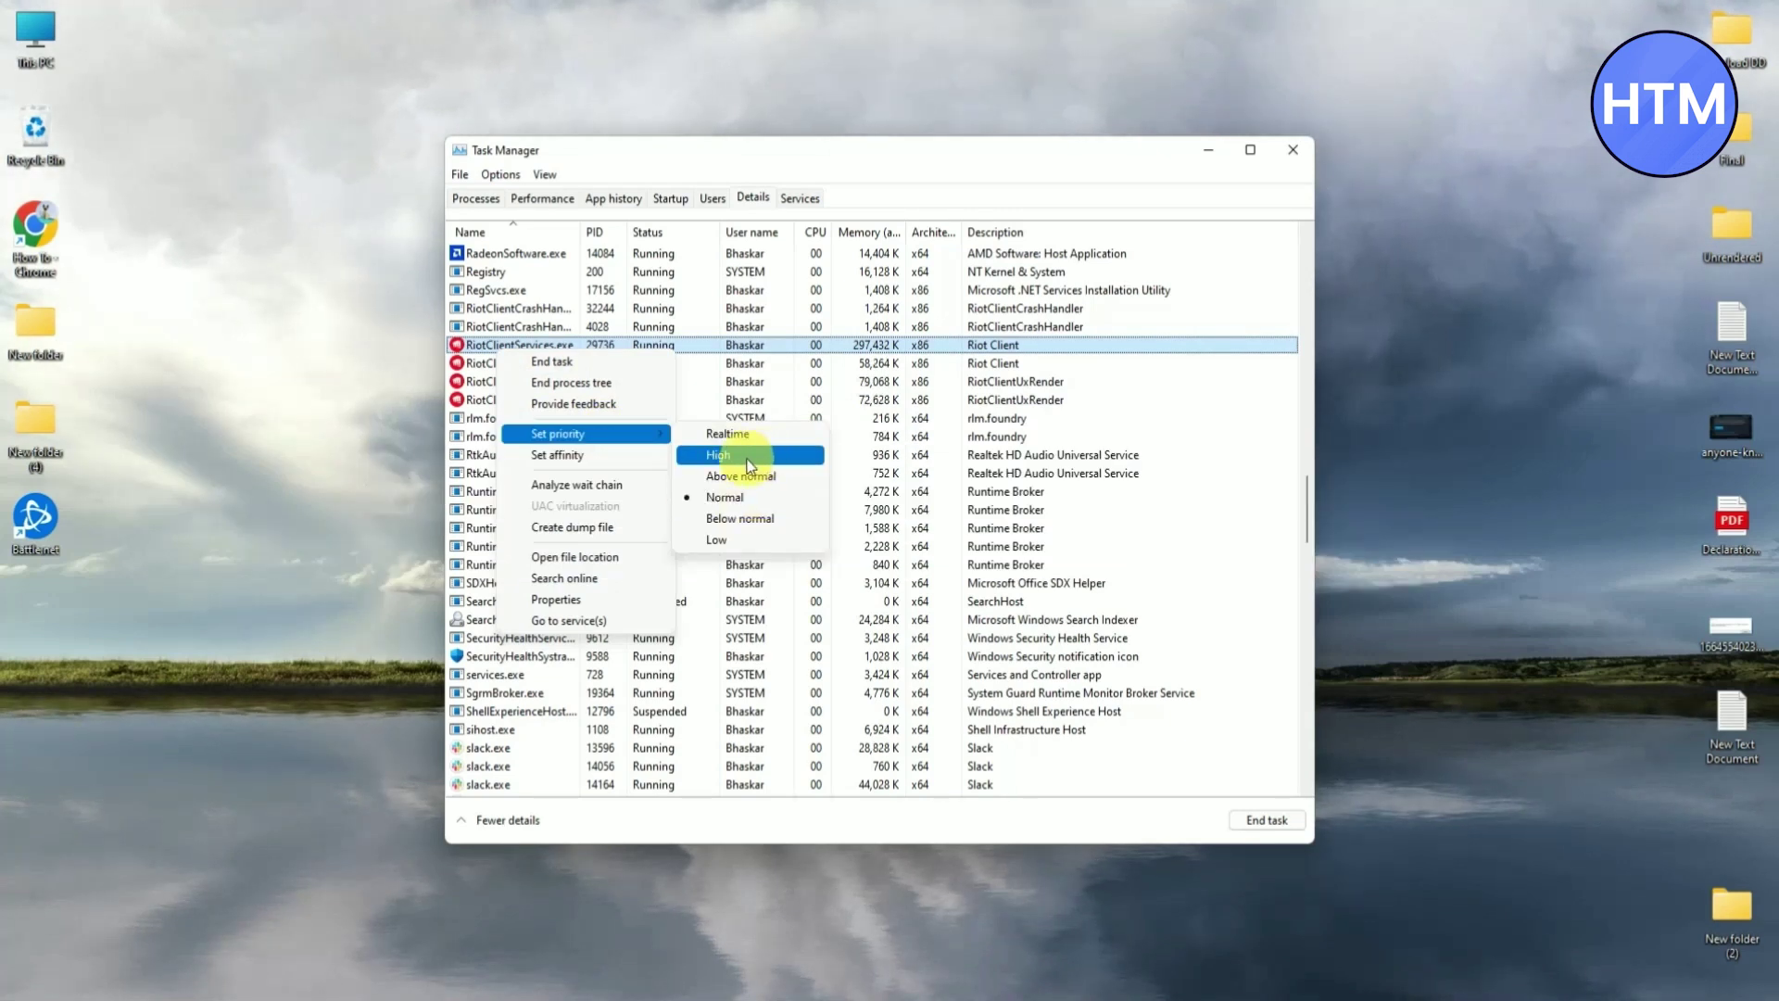
pyautogui.click(752, 459)
pyautogui.click(892, 538)
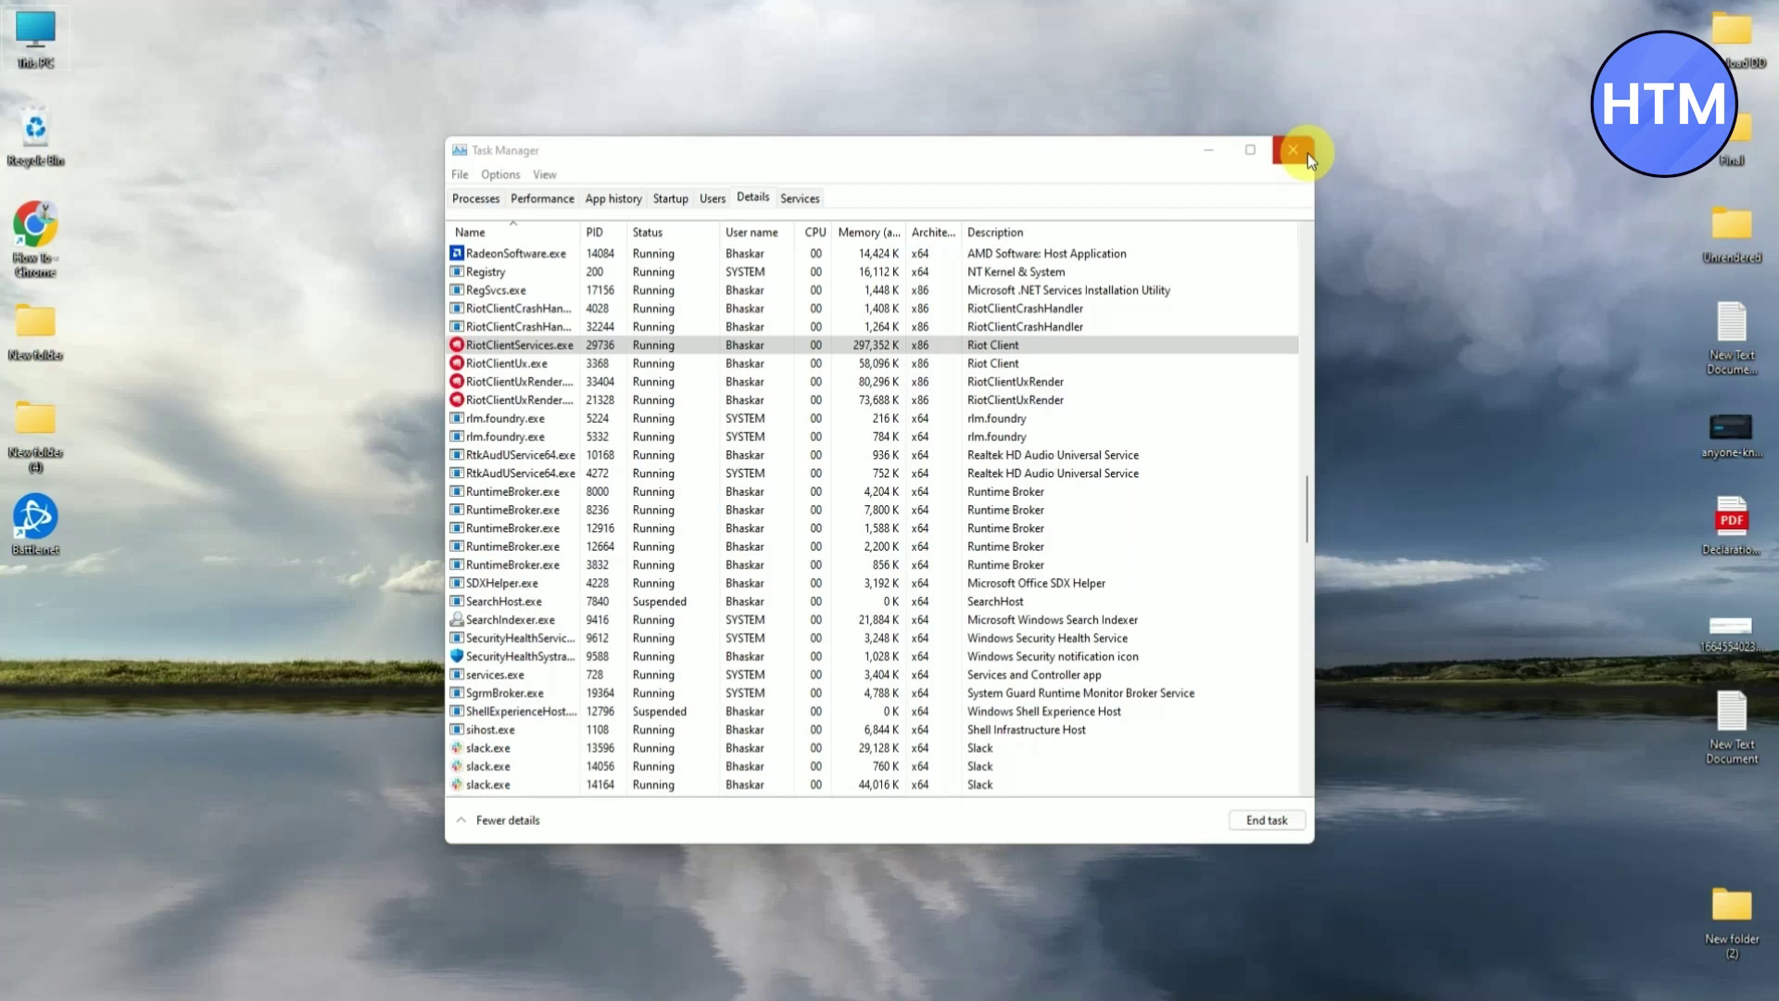
# Step: Close Task Manager, search for ncpa.cpl and open Network Connections
pyautogui.click(1307, 152)
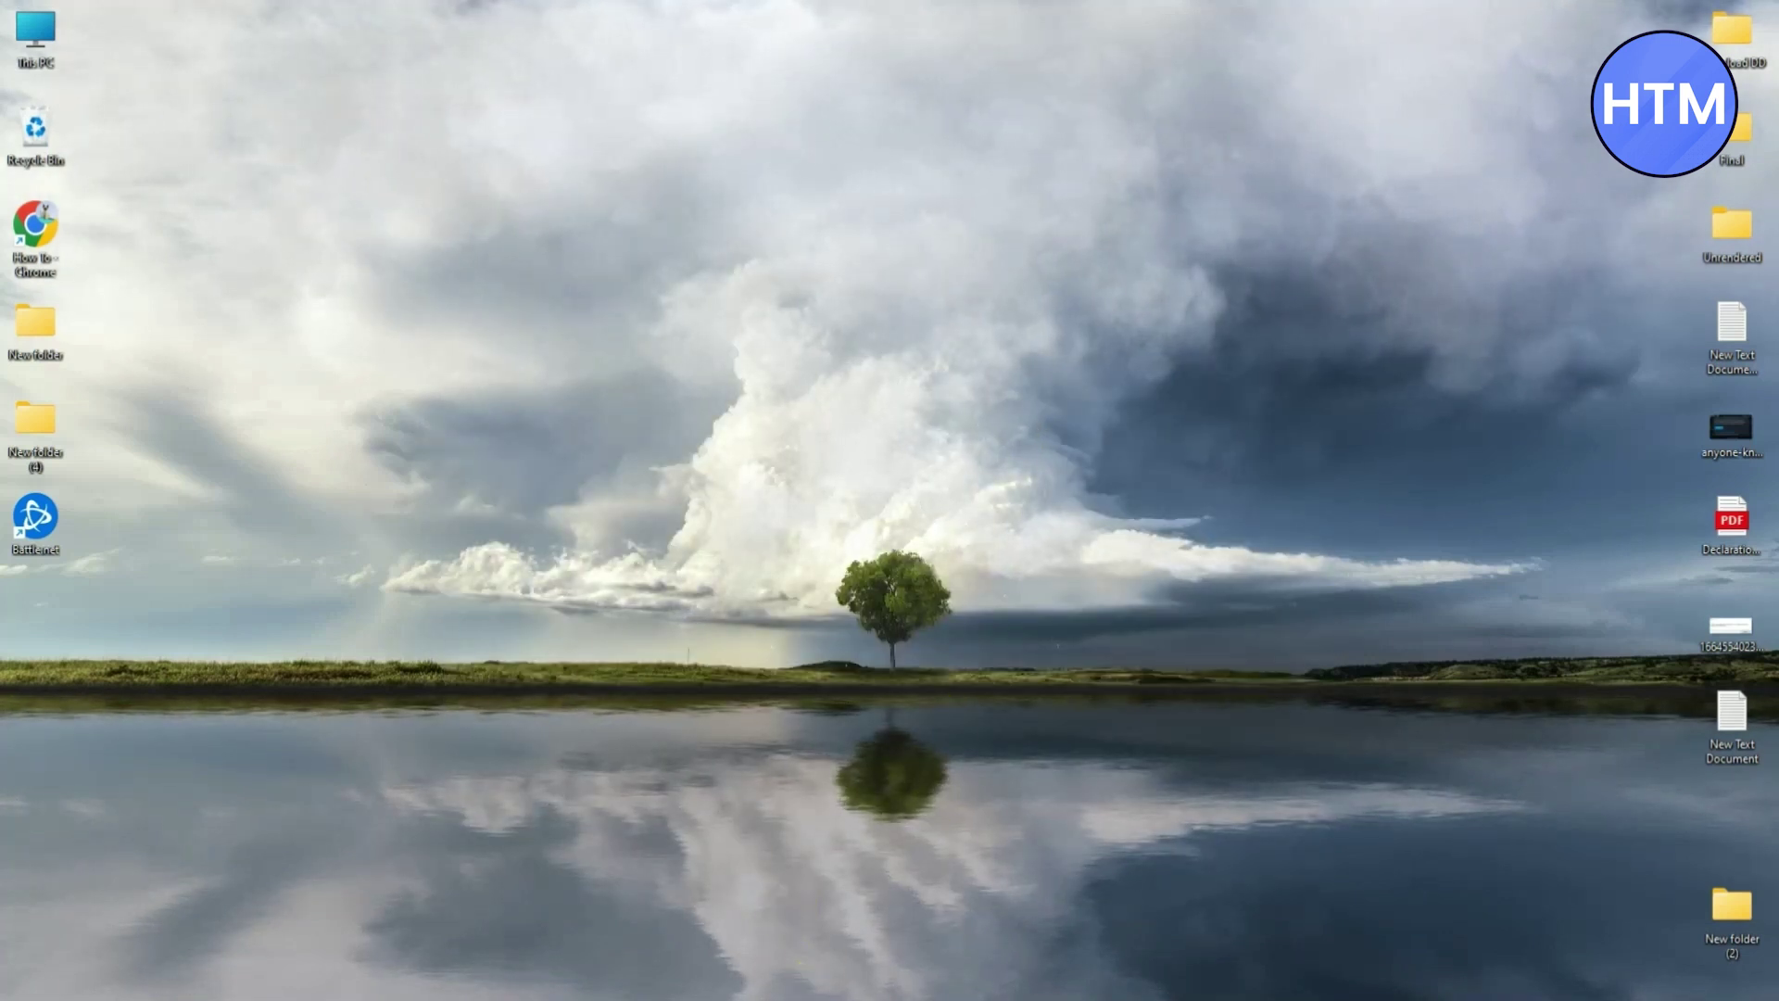
pyautogui.click(797, 996)
pyautogui.click(753, 339)
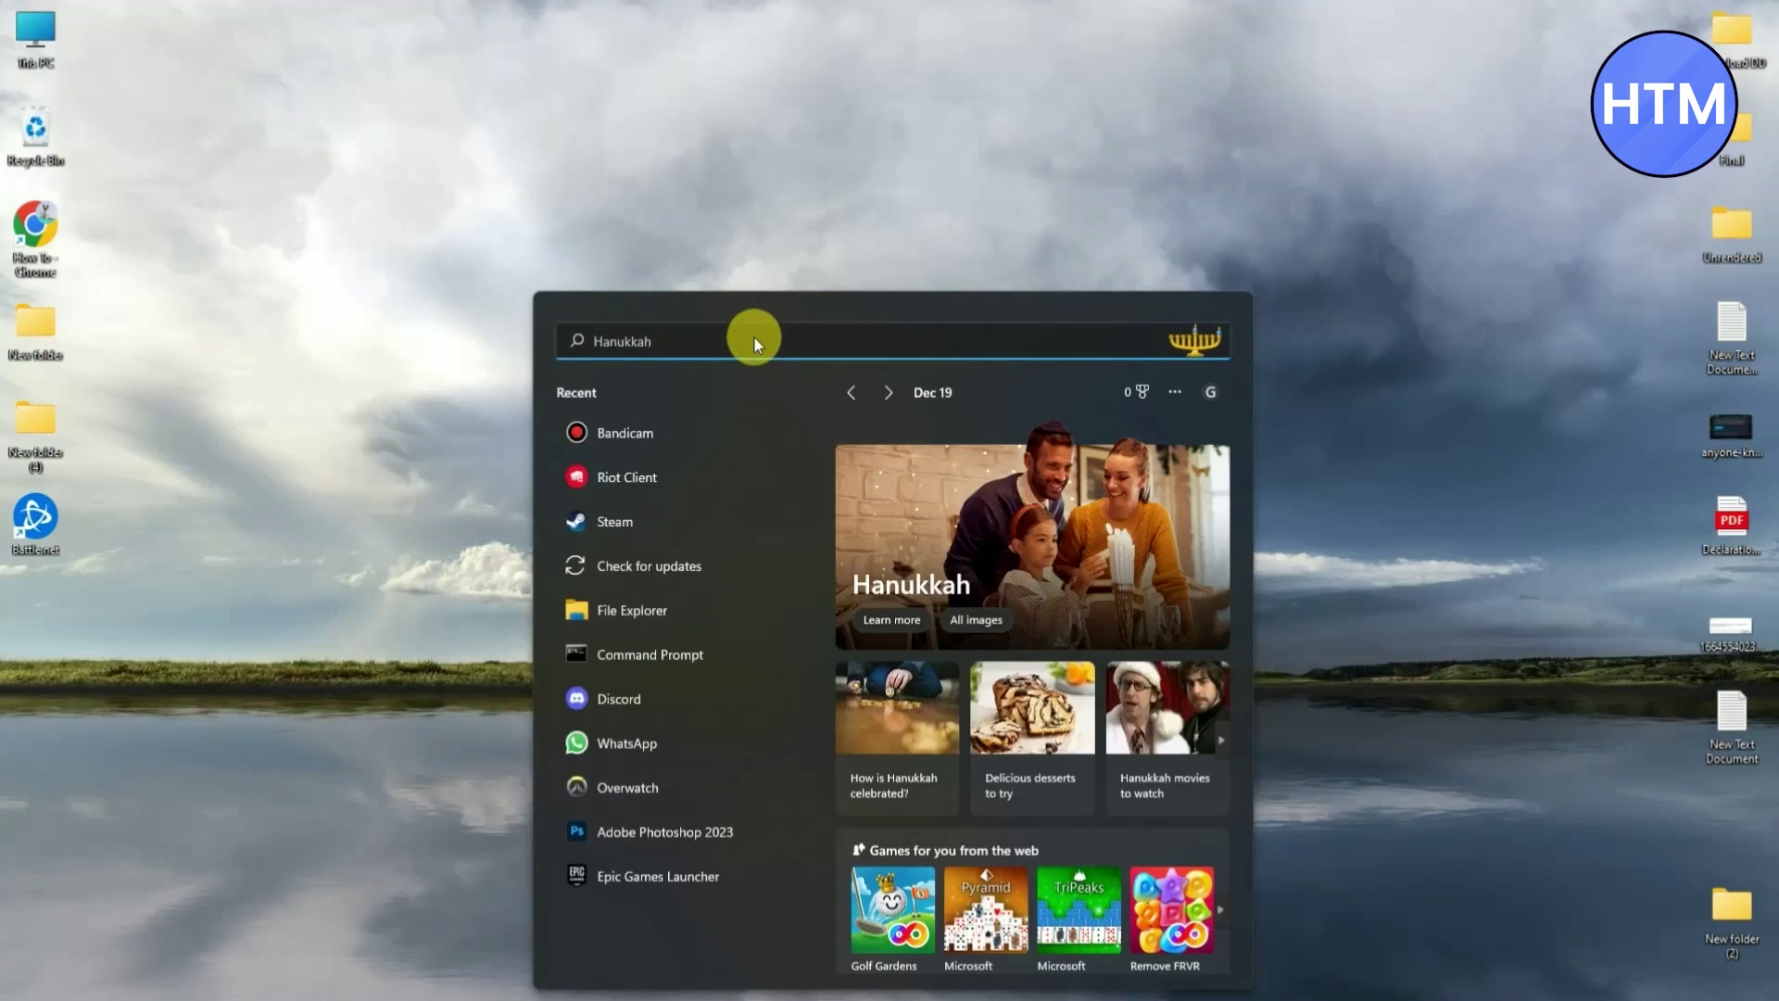
pyautogui.write('ncpa')
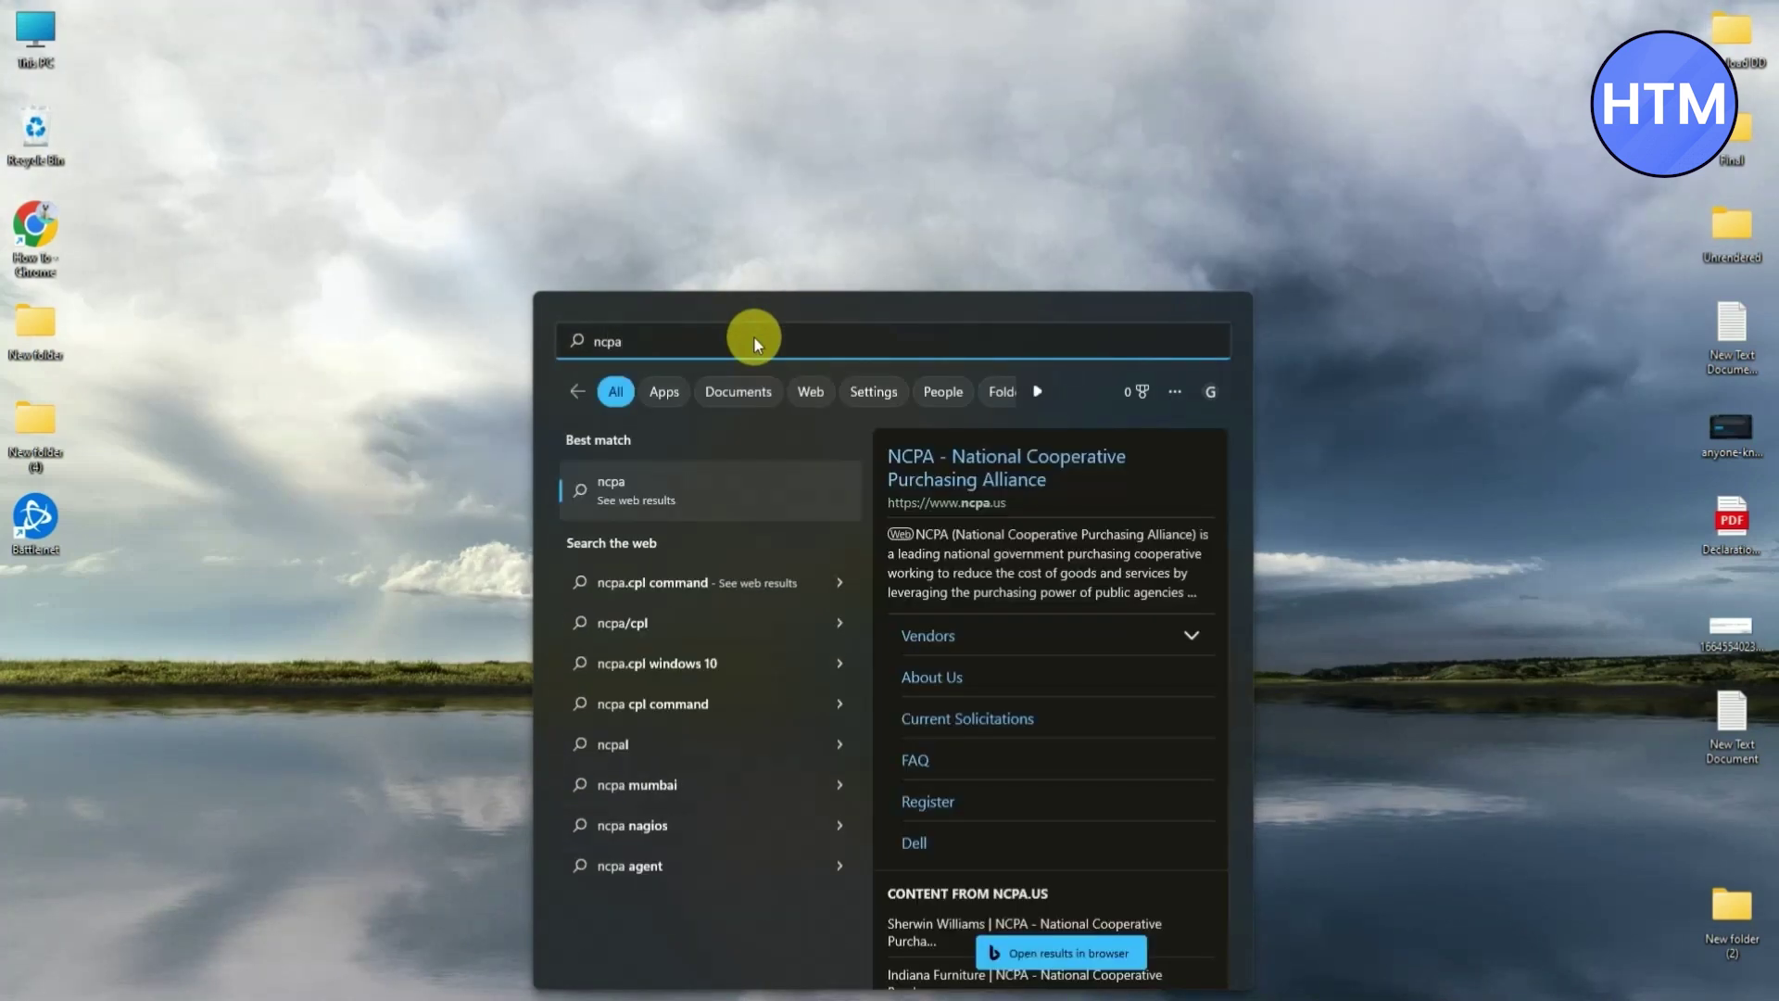
pyautogui.write('.')
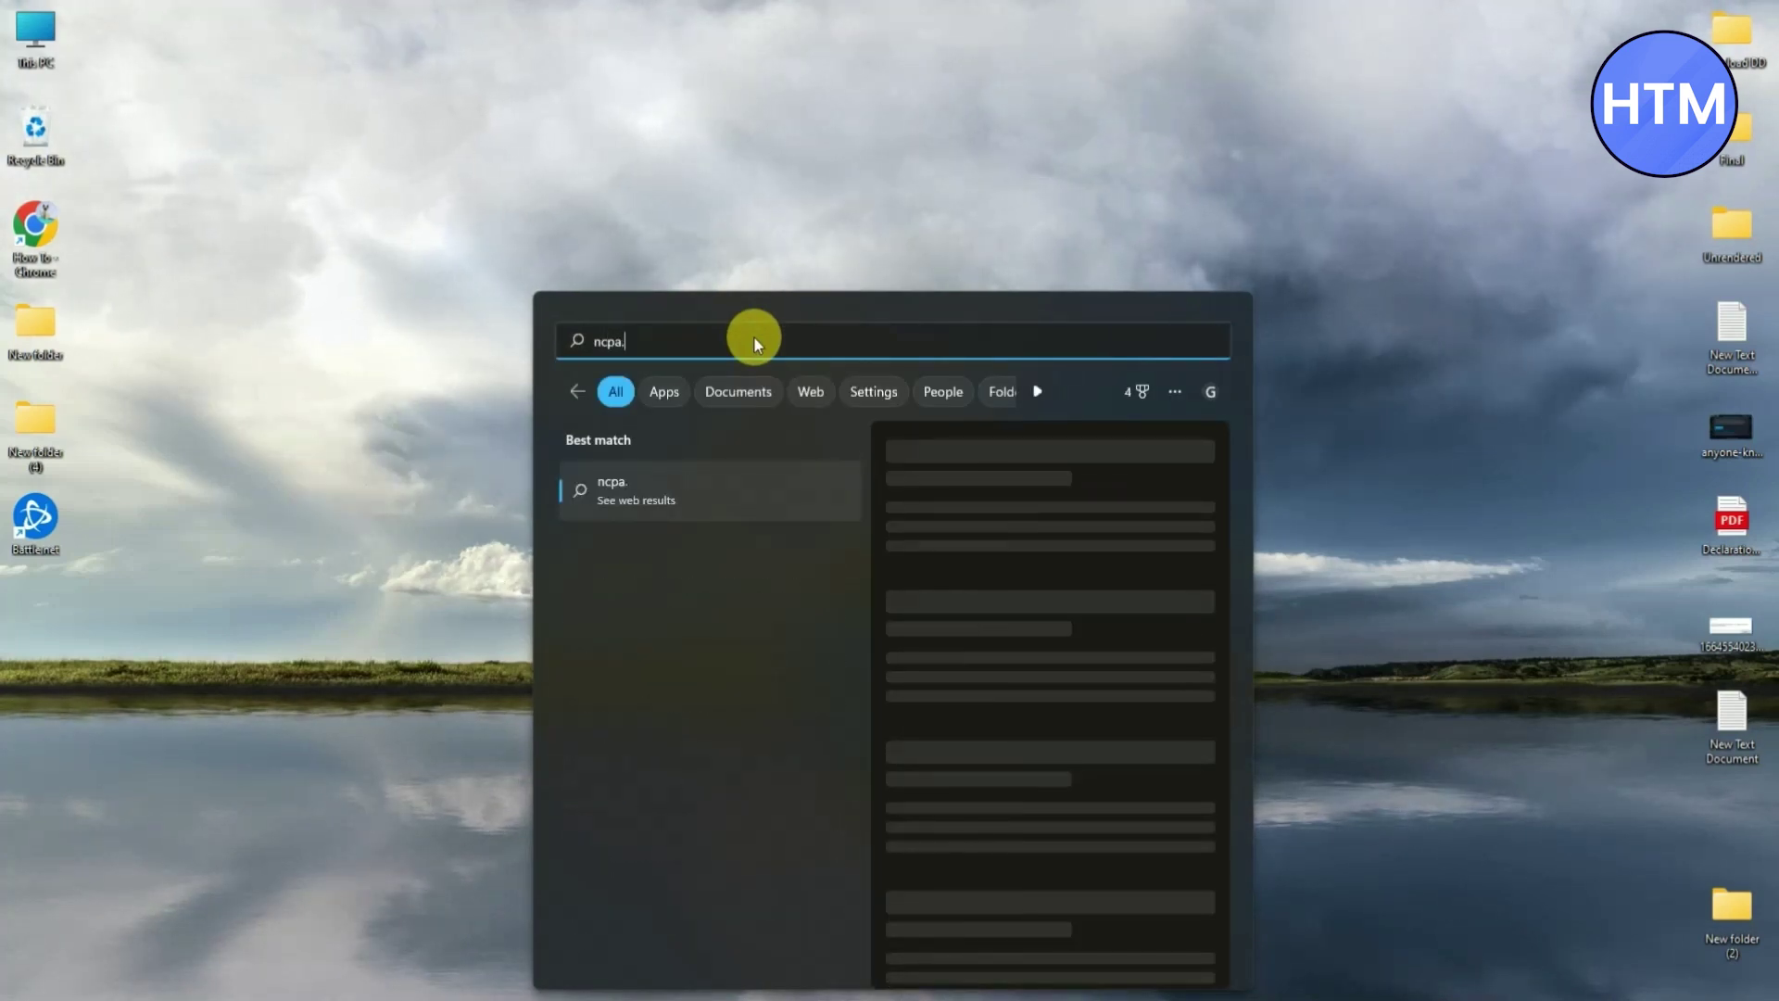
pyautogui.write('cpl')
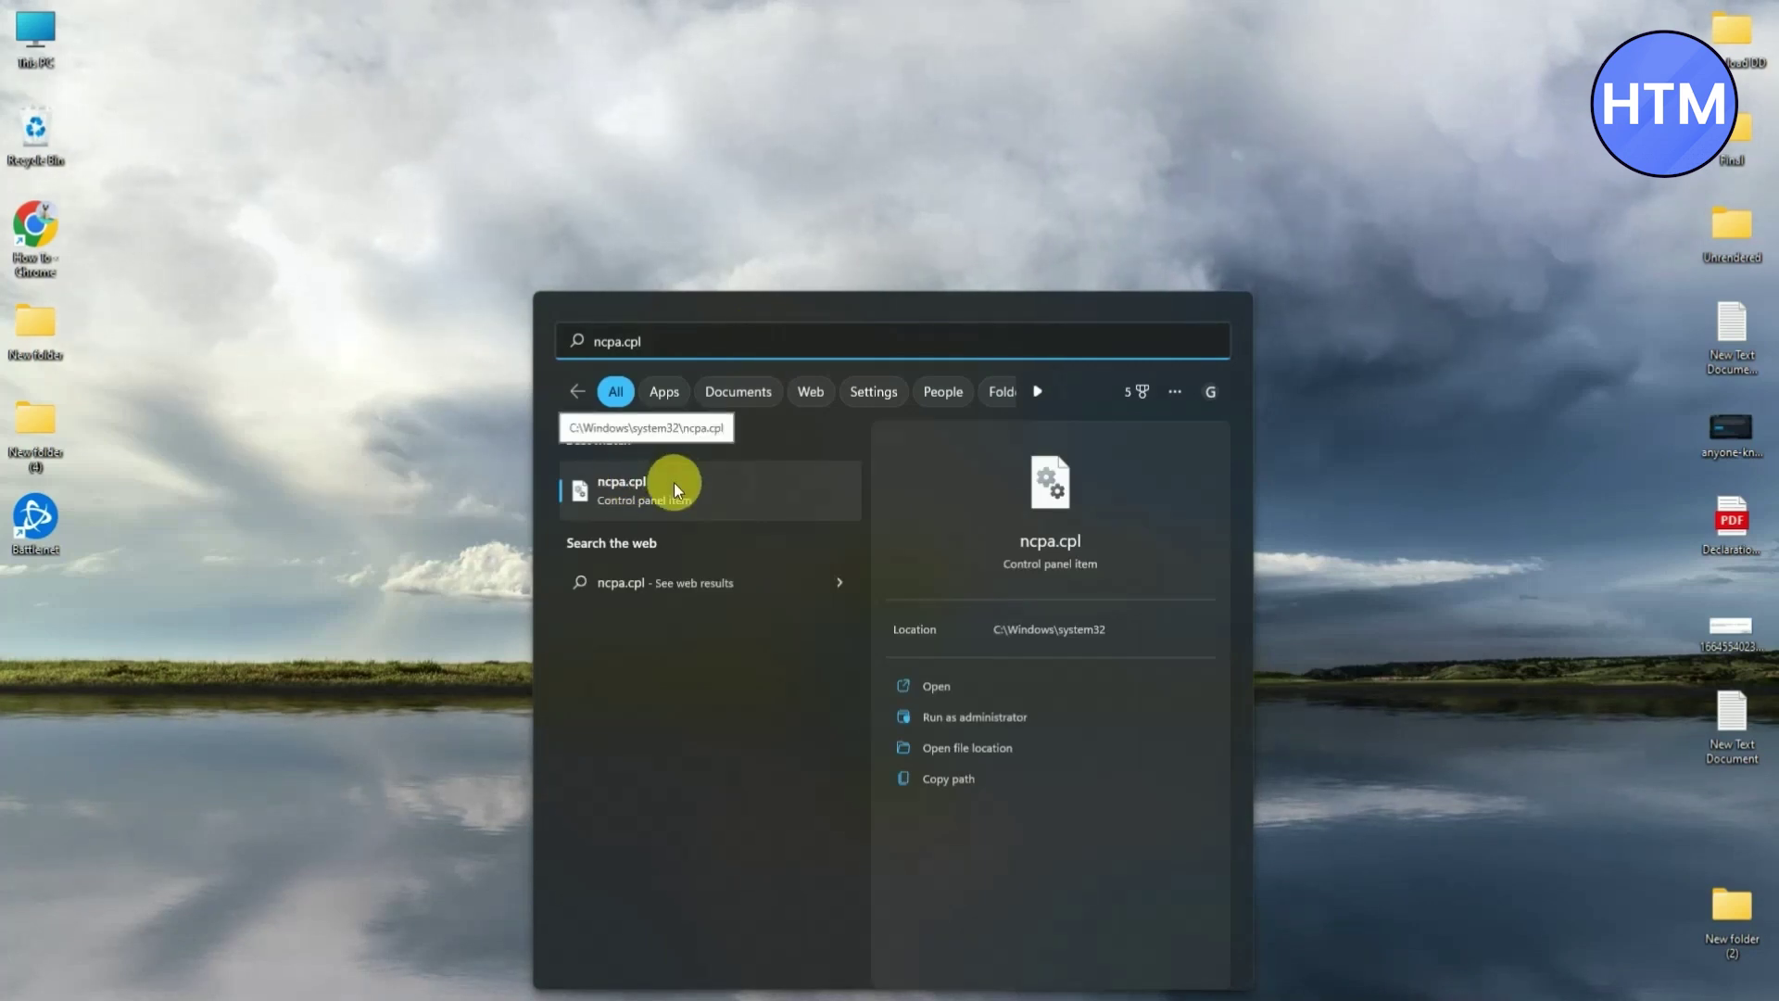
pyautogui.click(669, 482)
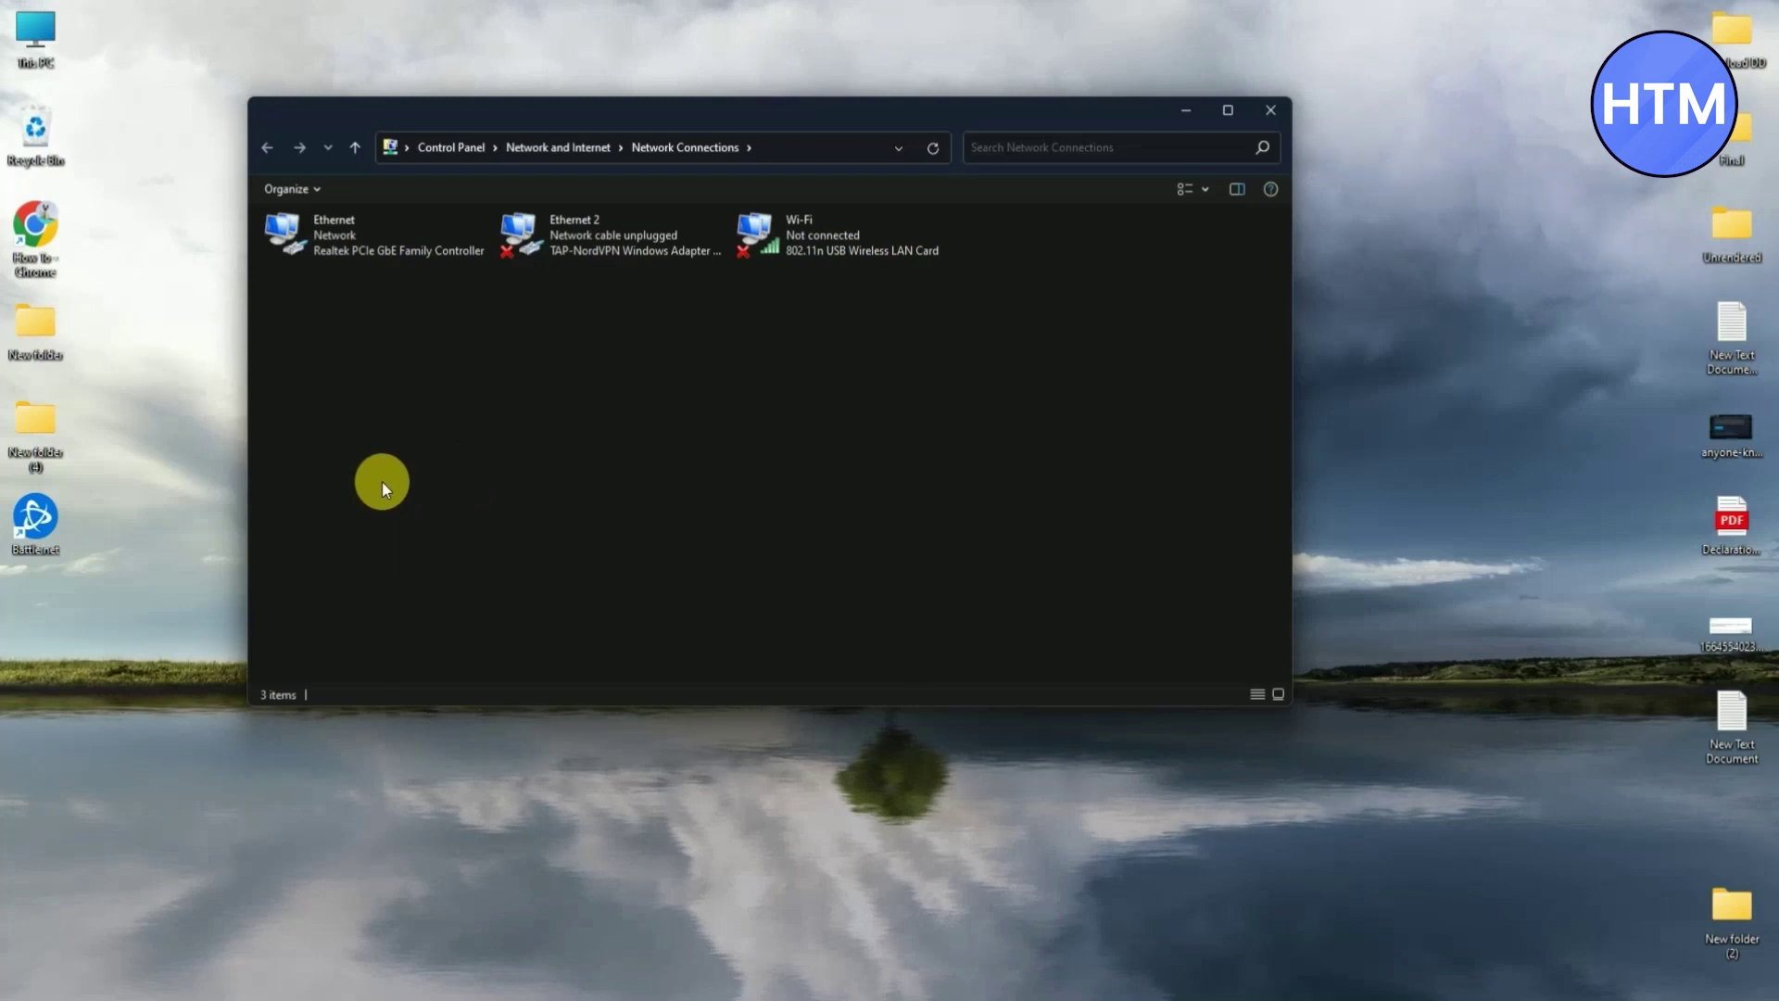
# Step: Open the Ethernet adapter's Properties, leaving Wi-Fi unchanged
pyautogui.rightClick(782, 231)
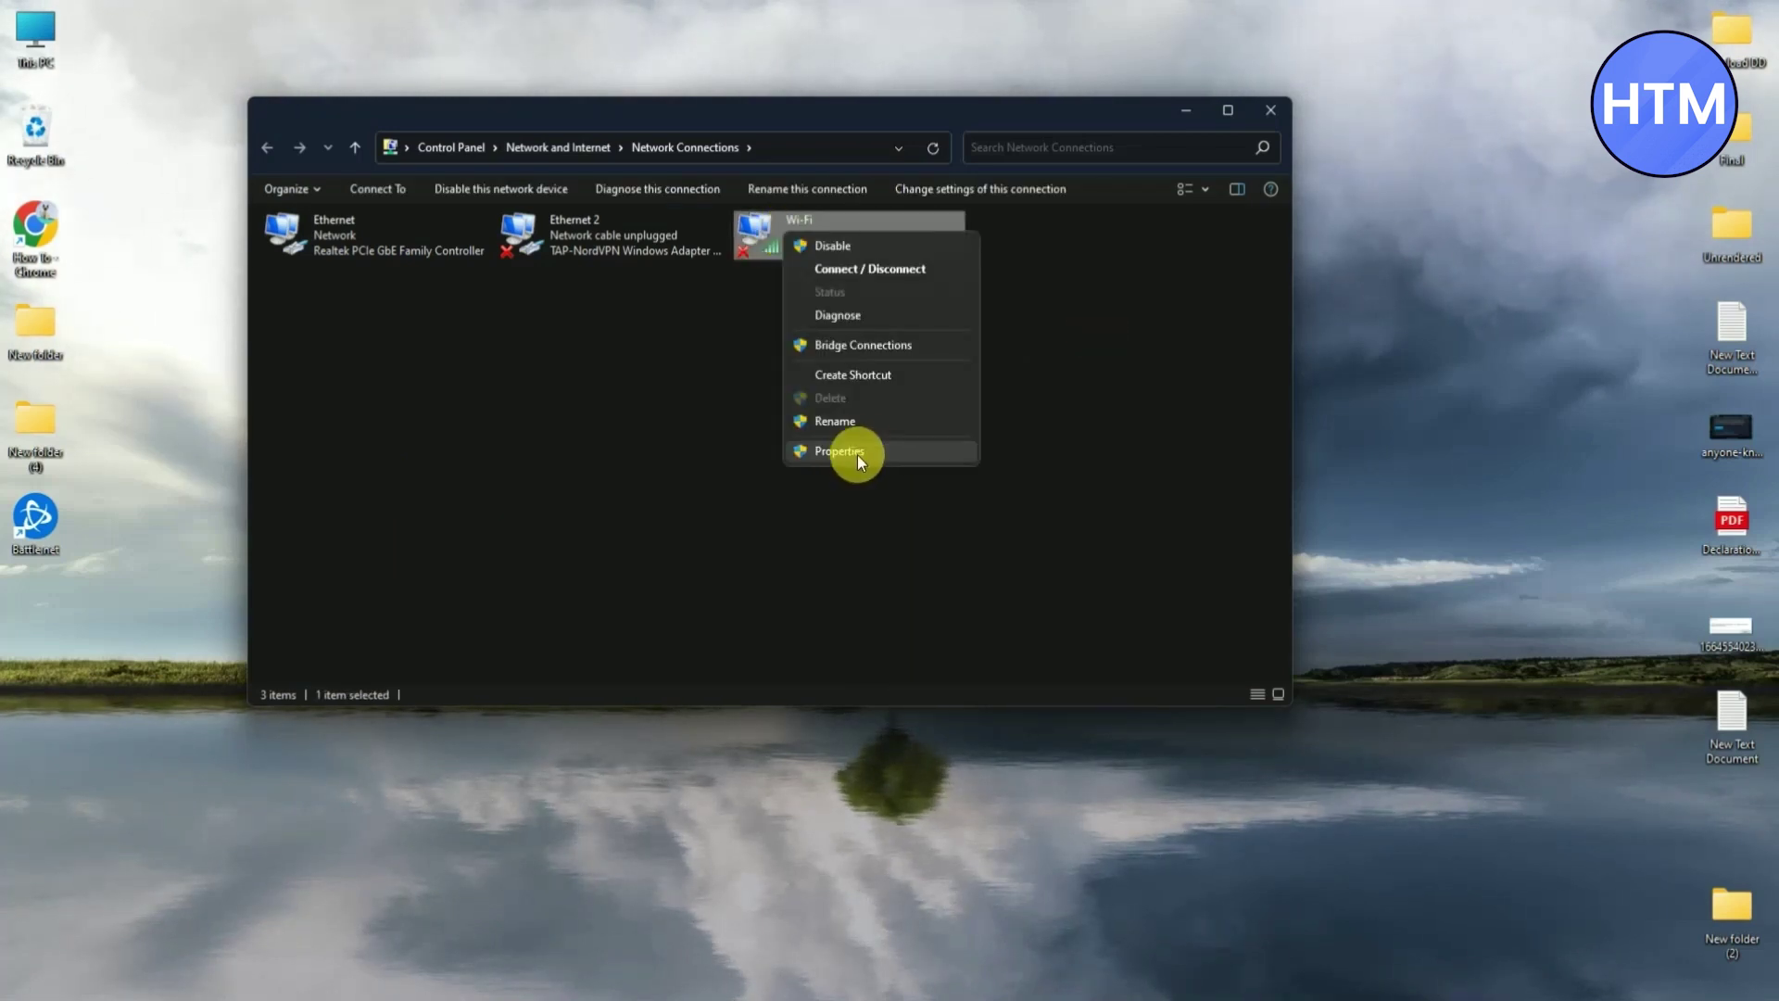
pyautogui.click(604, 436)
pyautogui.click(555, 415)
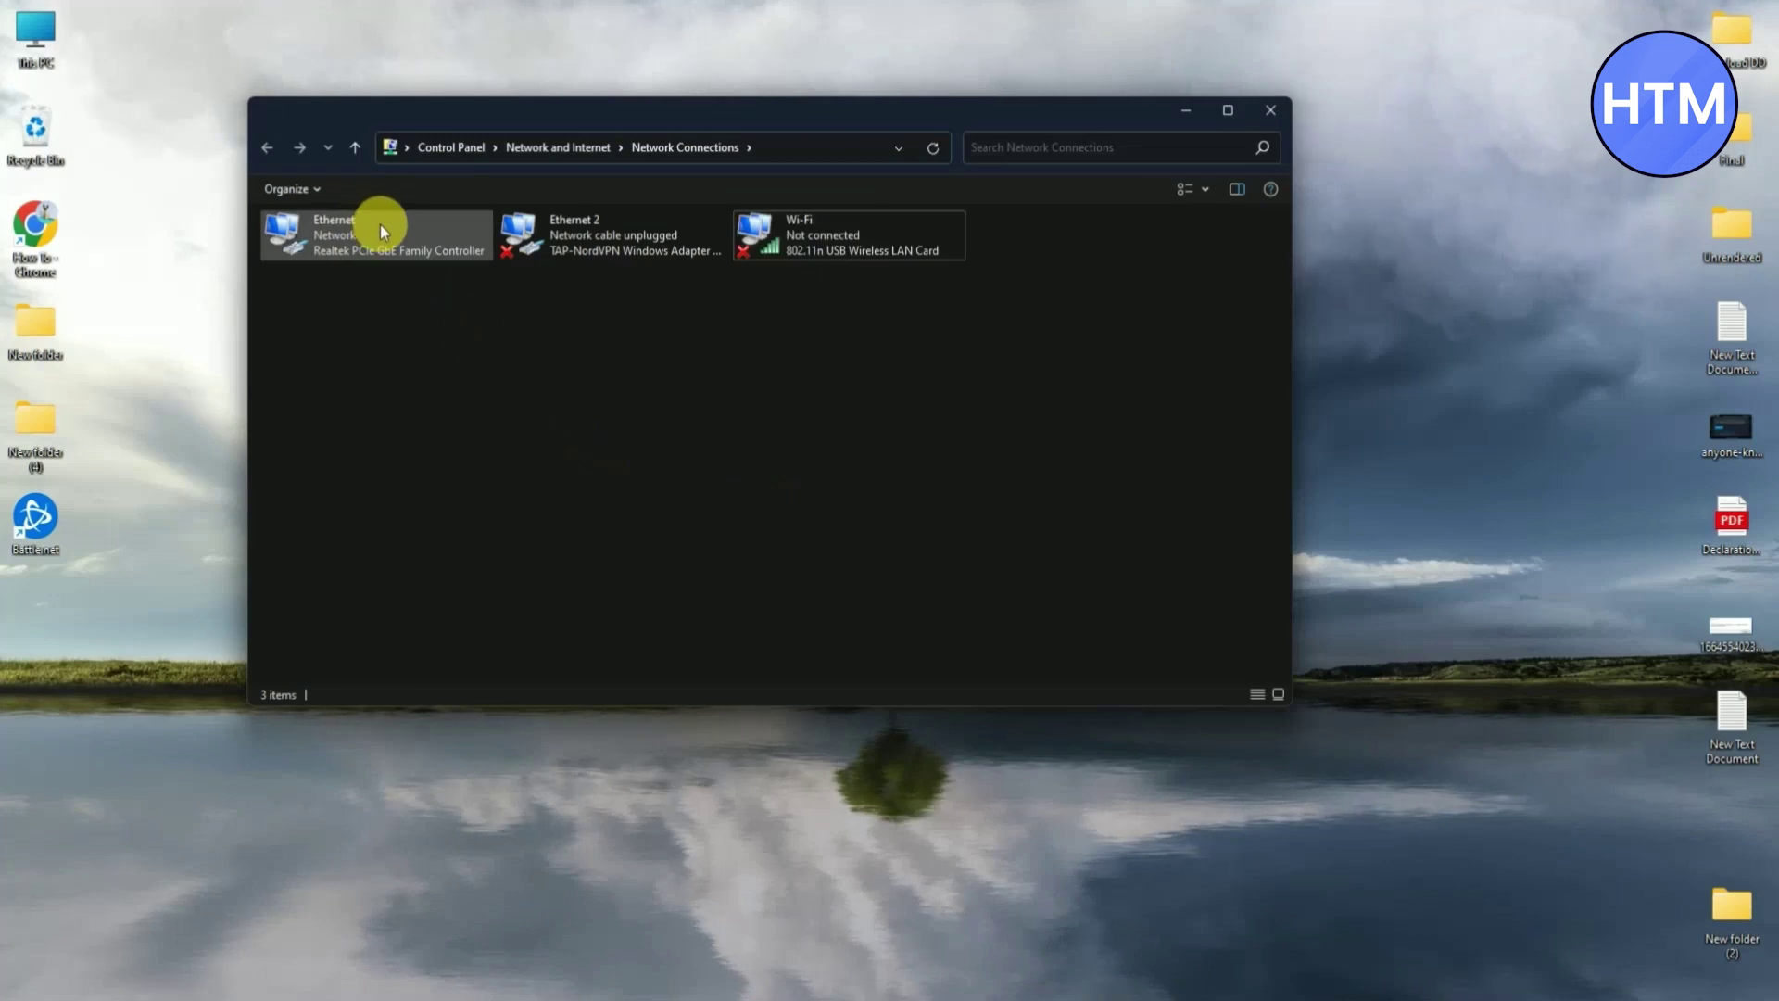
pyautogui.rightClick(354, 227)
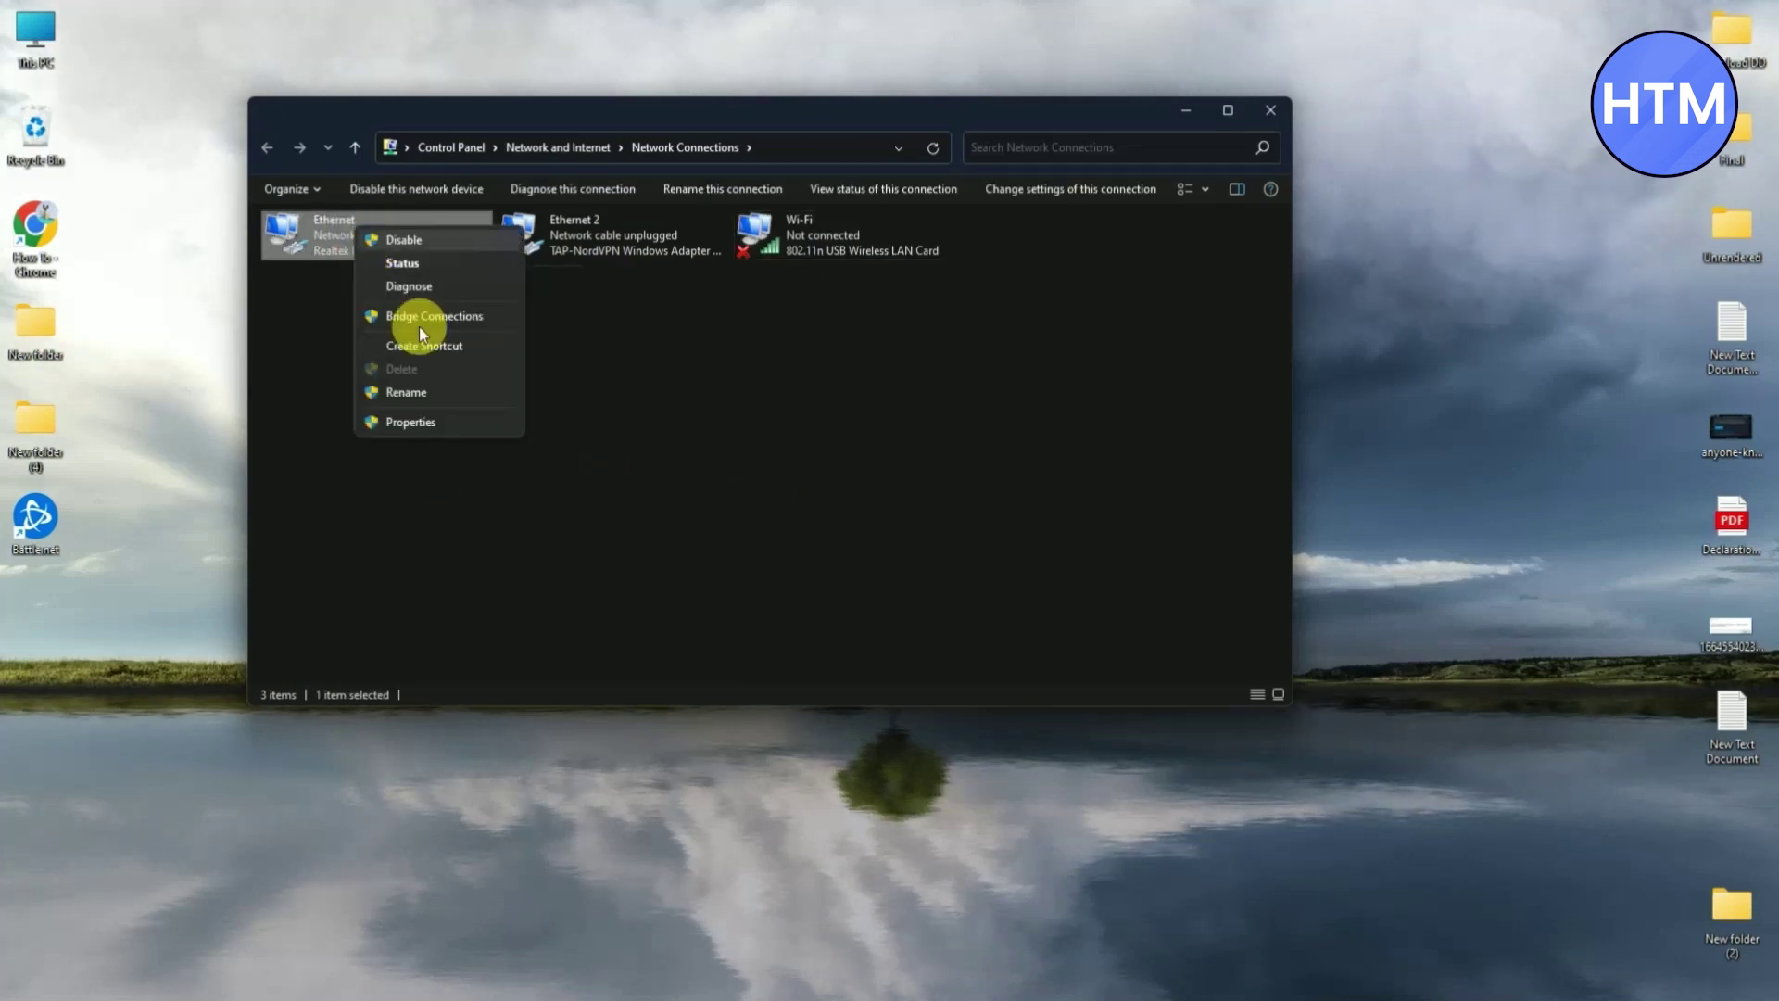
pyautogui.click(425, 426)
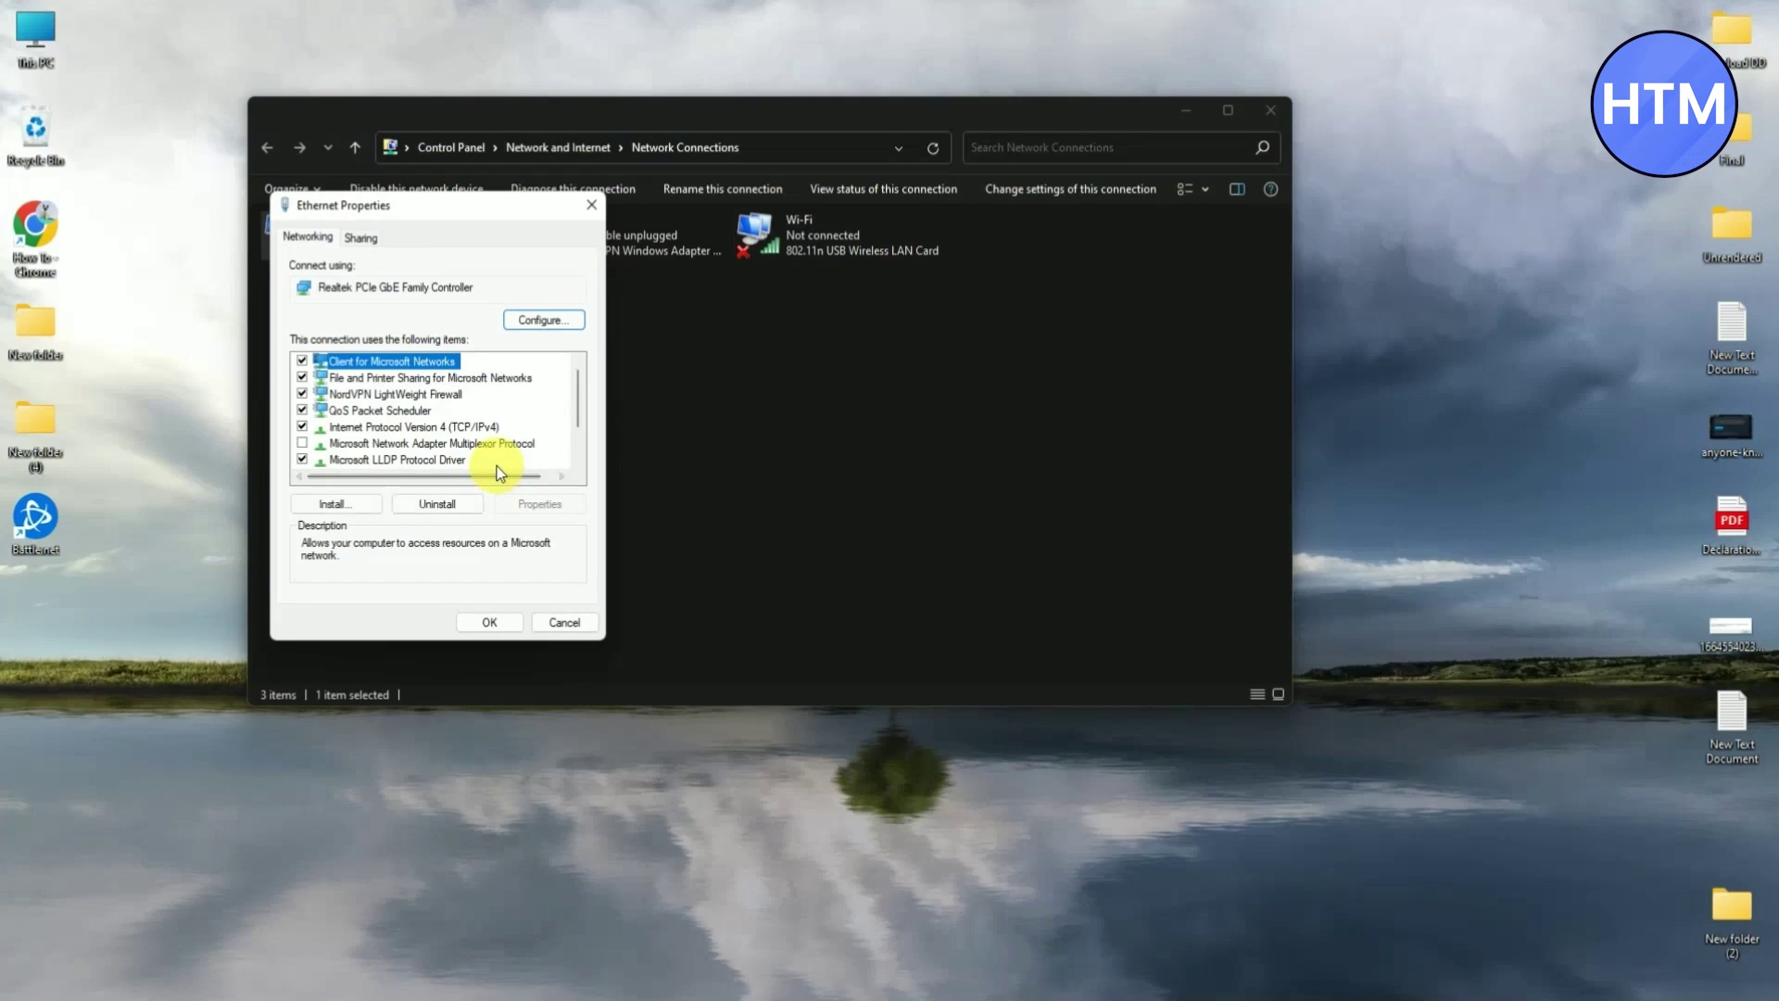
# Step: Set Ethernet IPv4 DNS servers to 8.8.8.8 and 8.8.4.4, confirming both dialogs
pyautogui.doubleClick(422, 429)
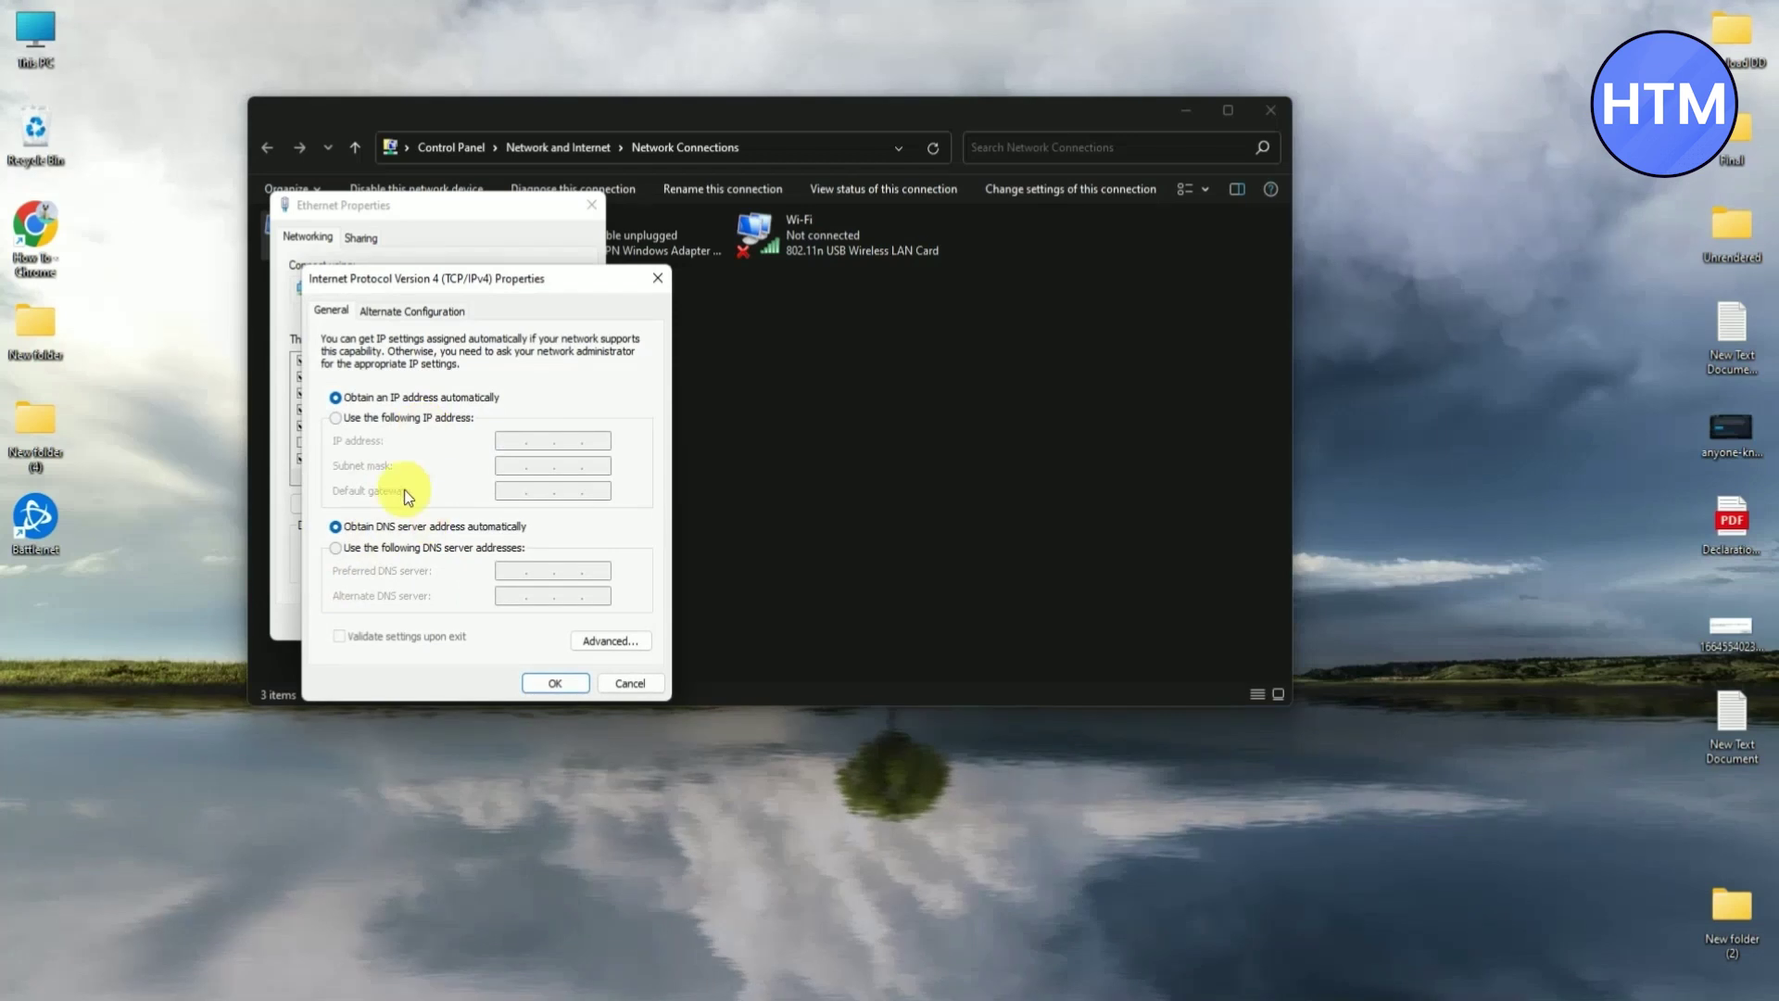
pyautogui.click(337, 549)
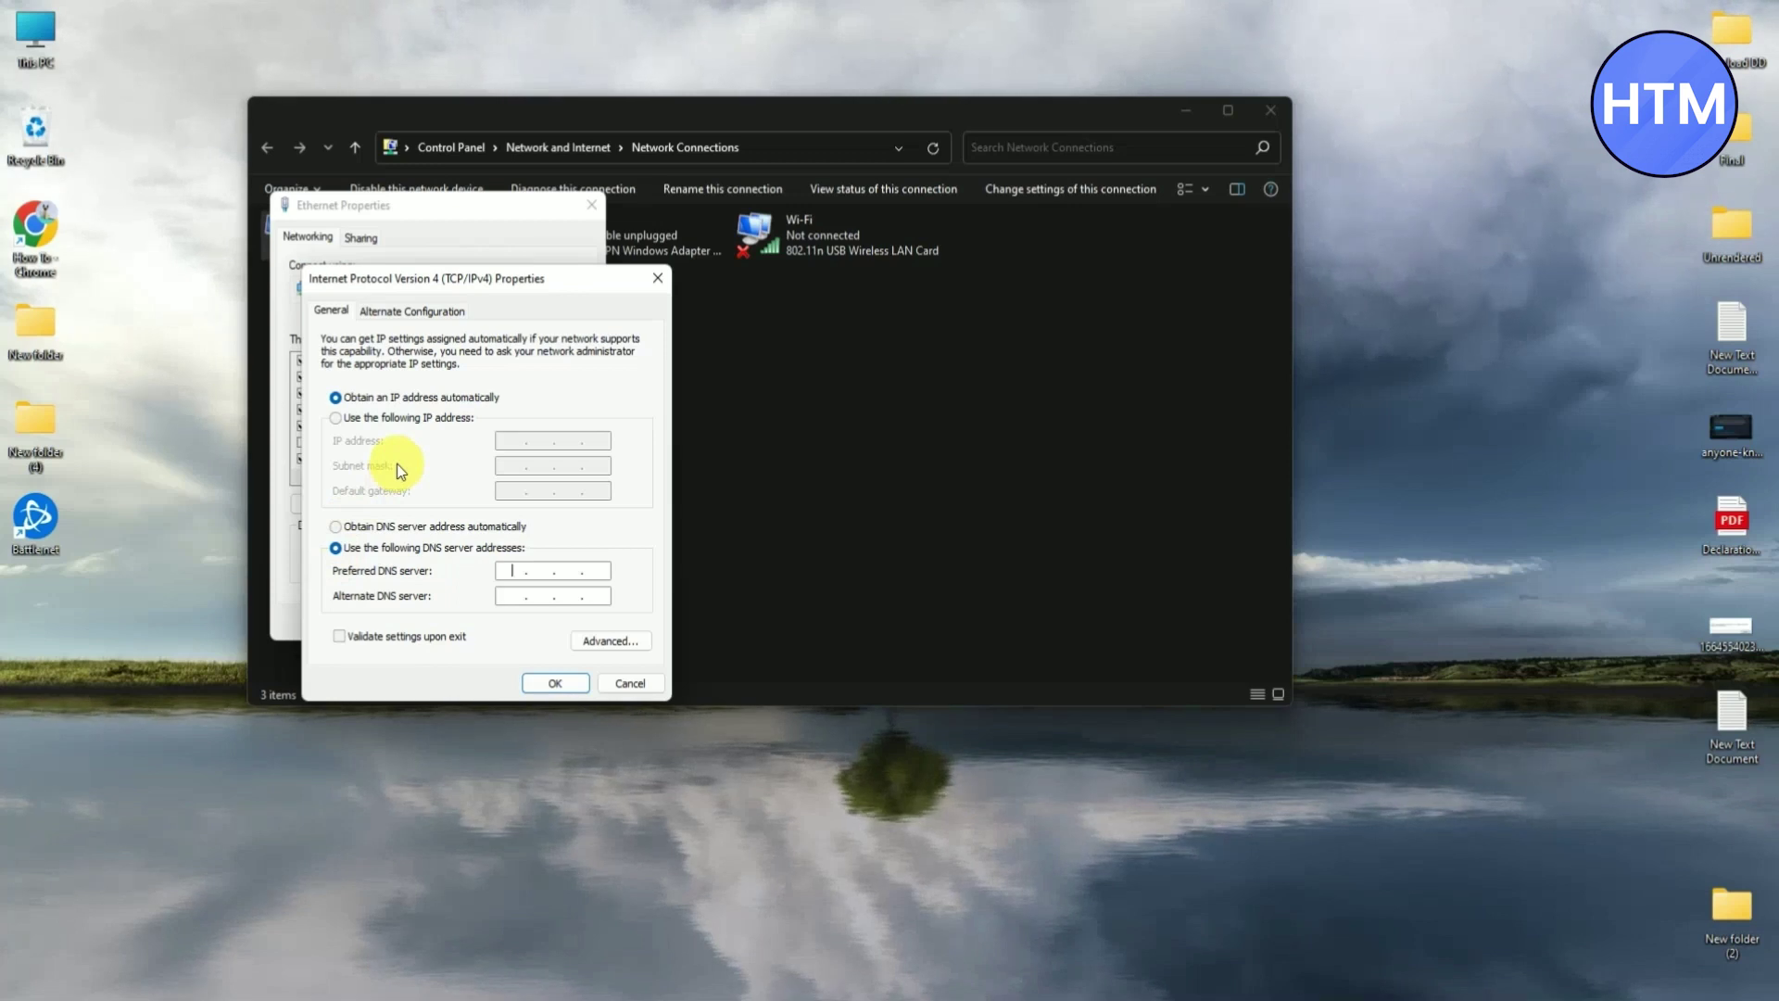
pyautogui.write('8 ')
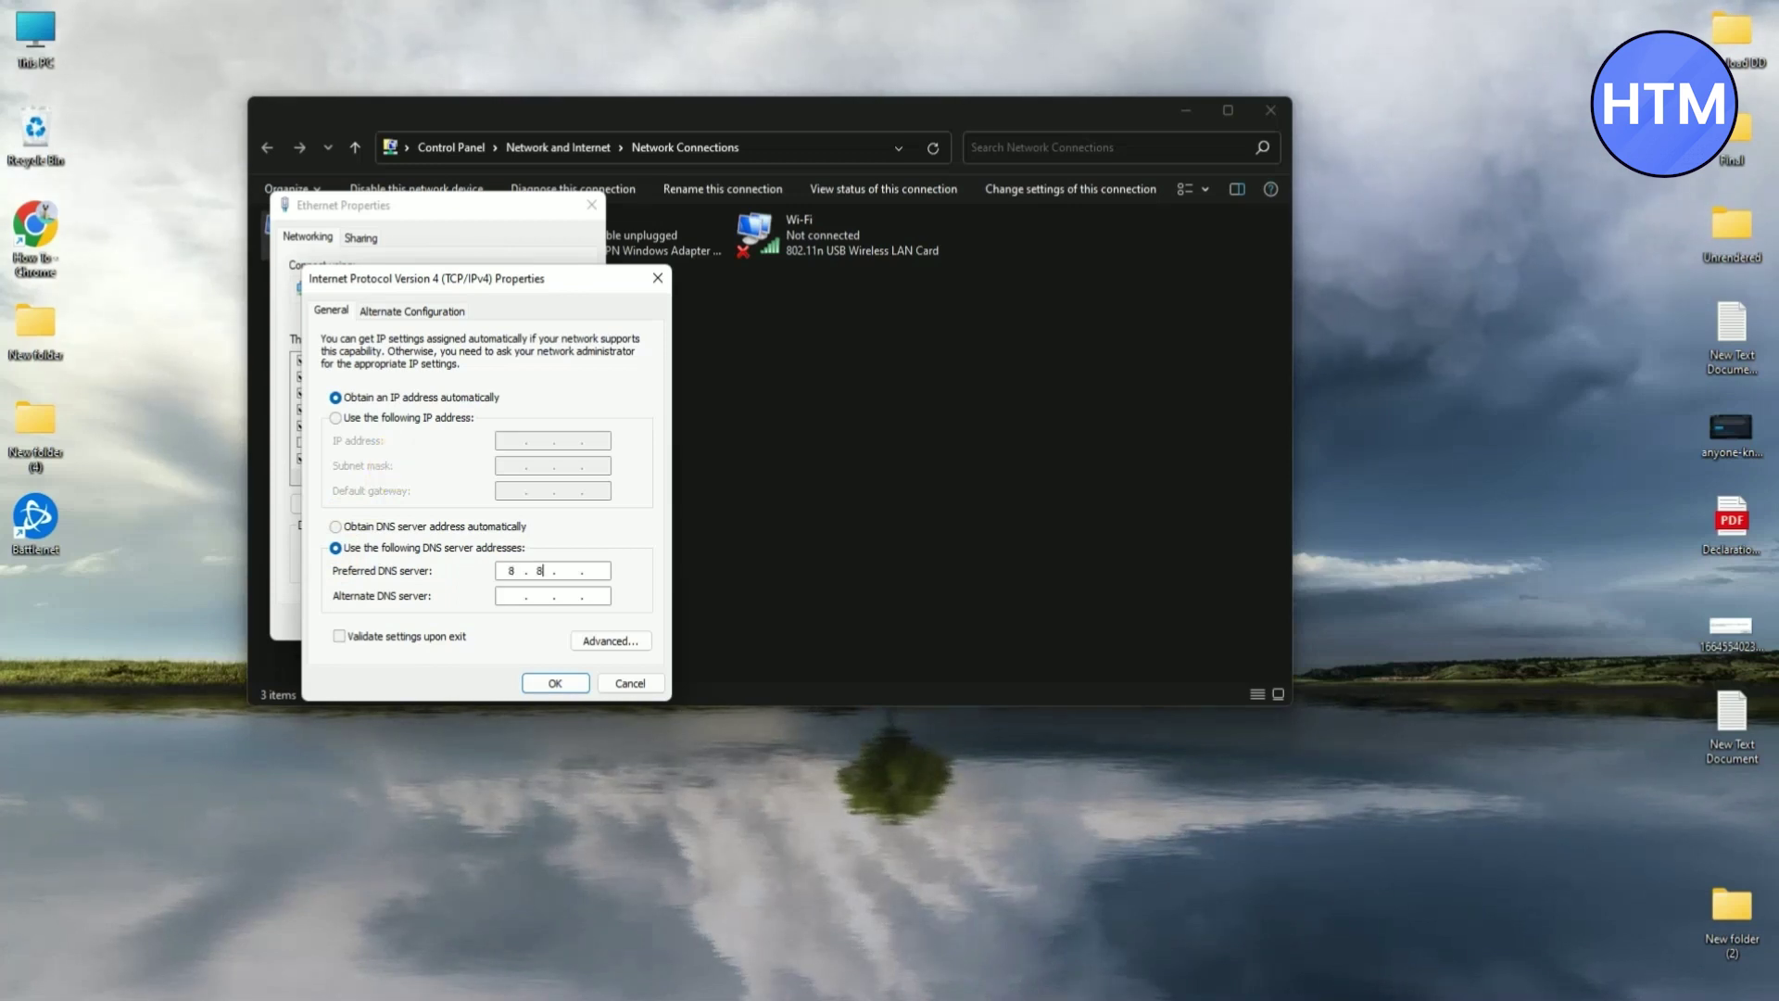
pyautogui.write('. 8 . 8')
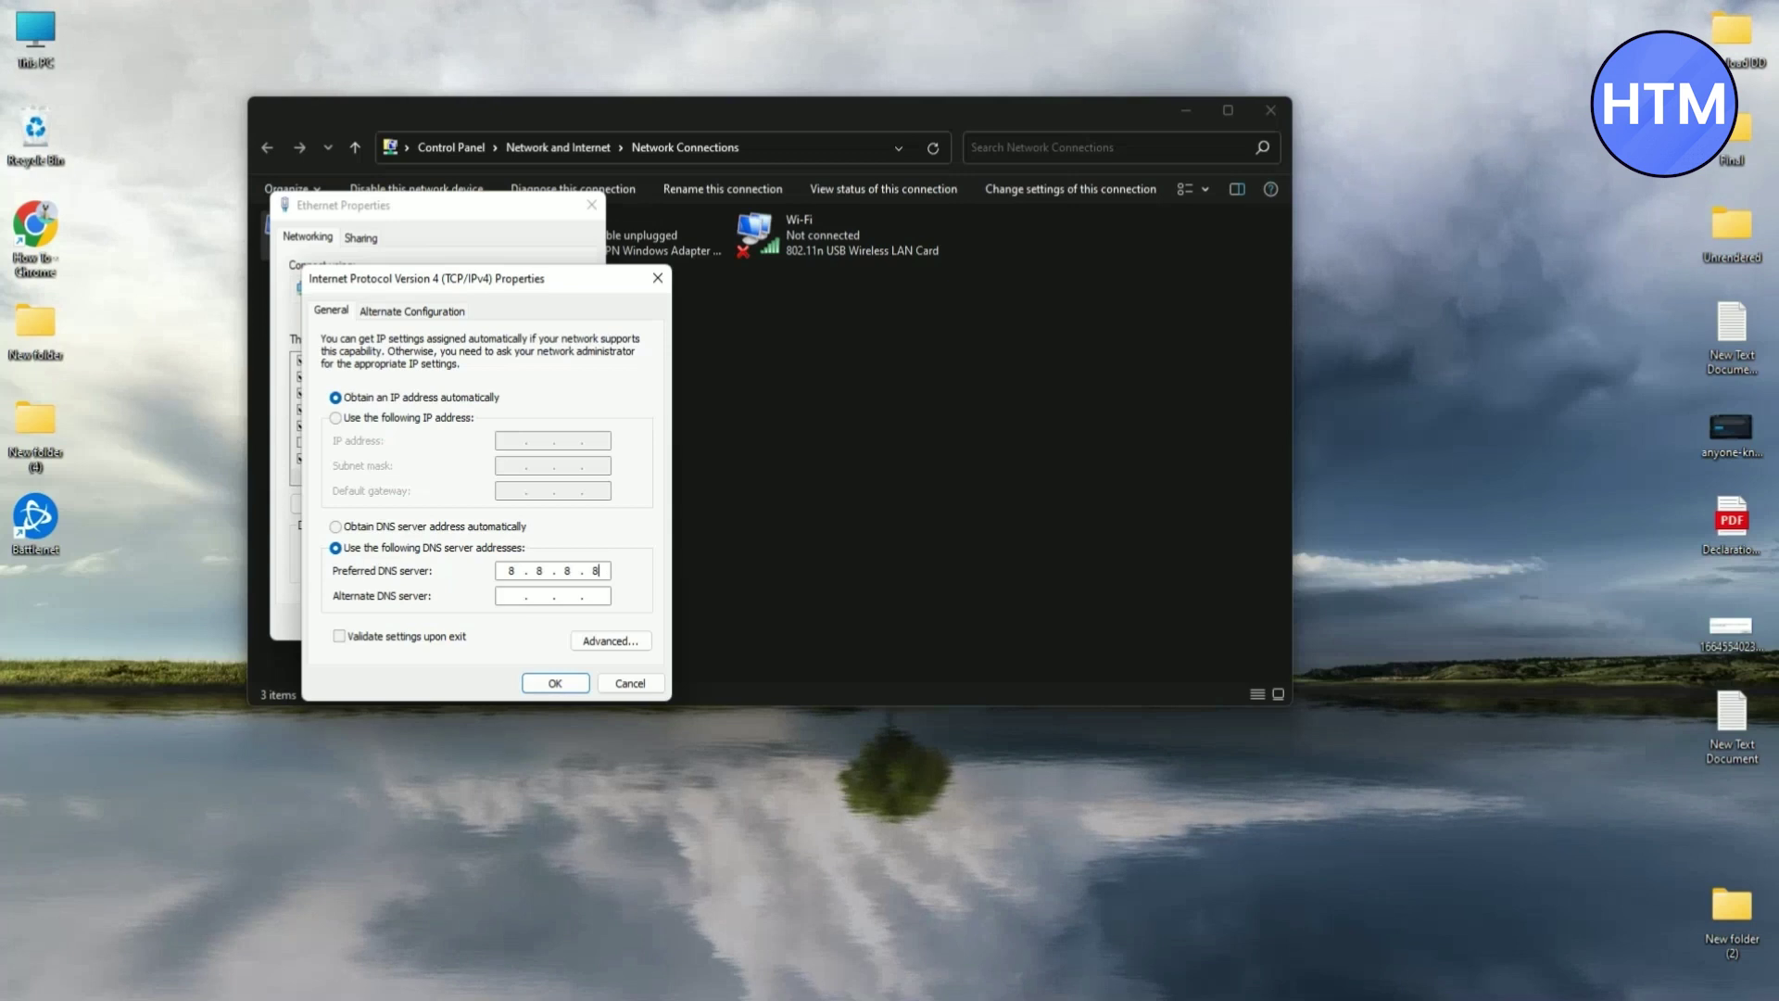
pyautogui.click(508, 599)
pyautogui.write('8.8.')
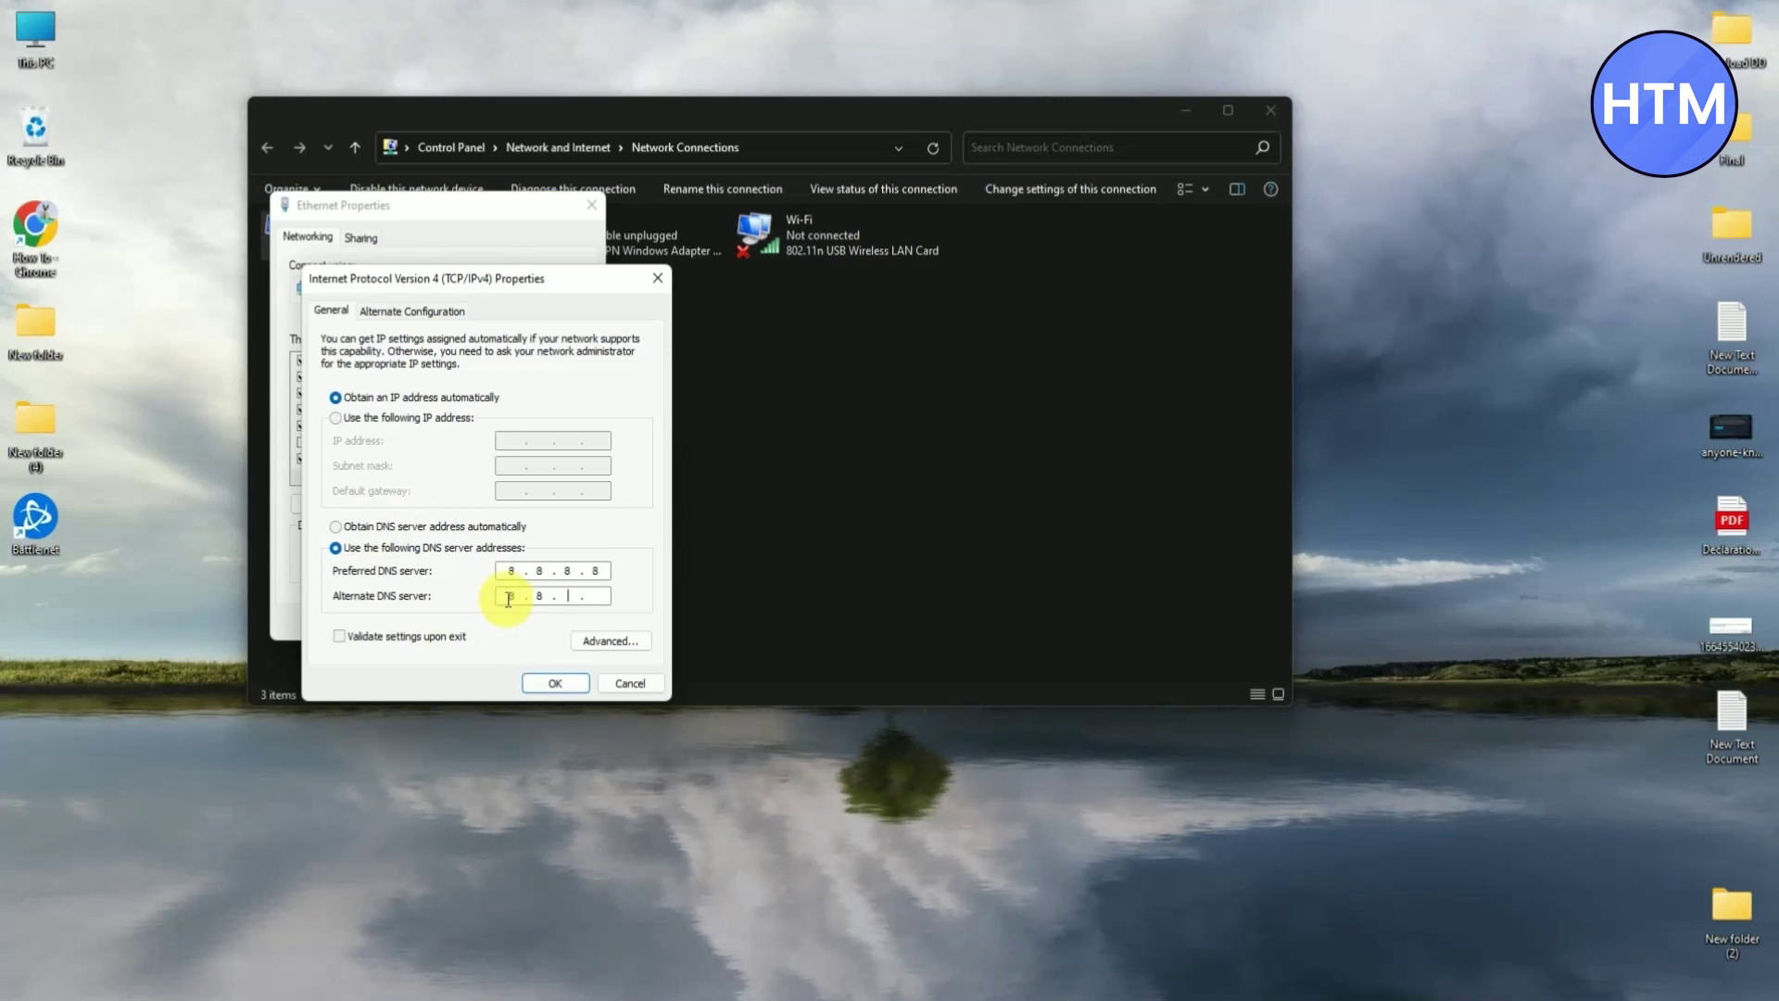
pyautogui.write('4.4')
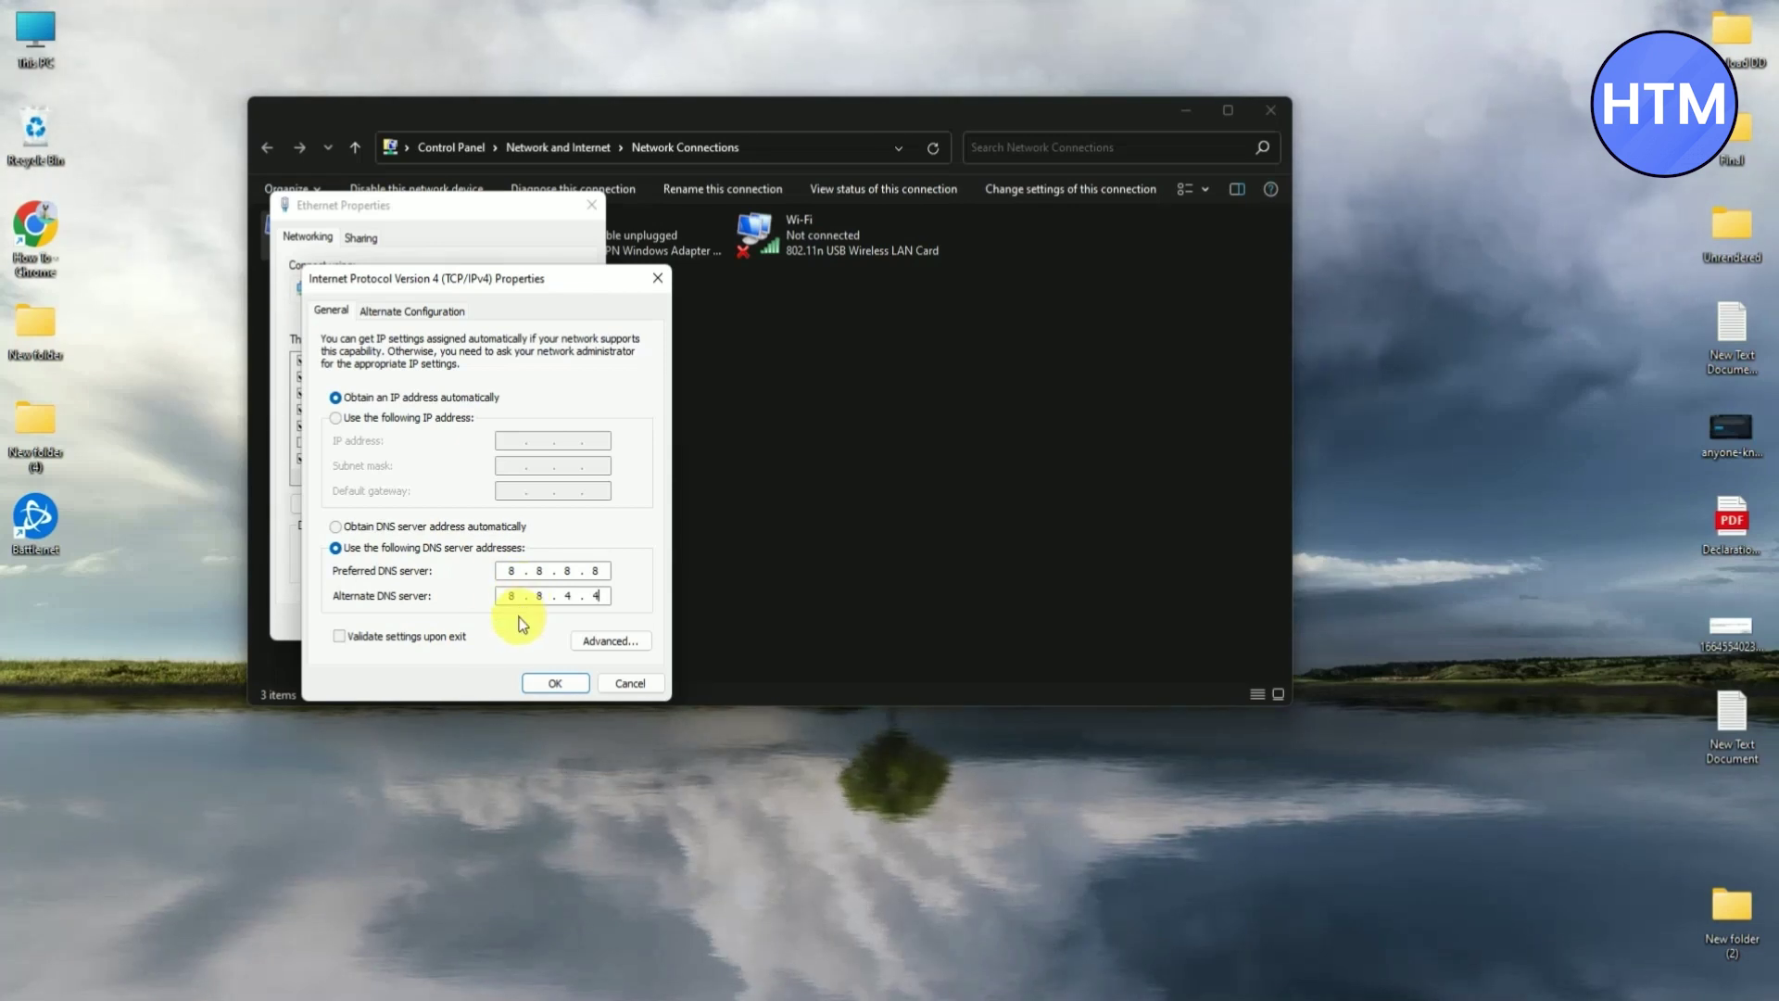
pyautogui.click(550, 684)
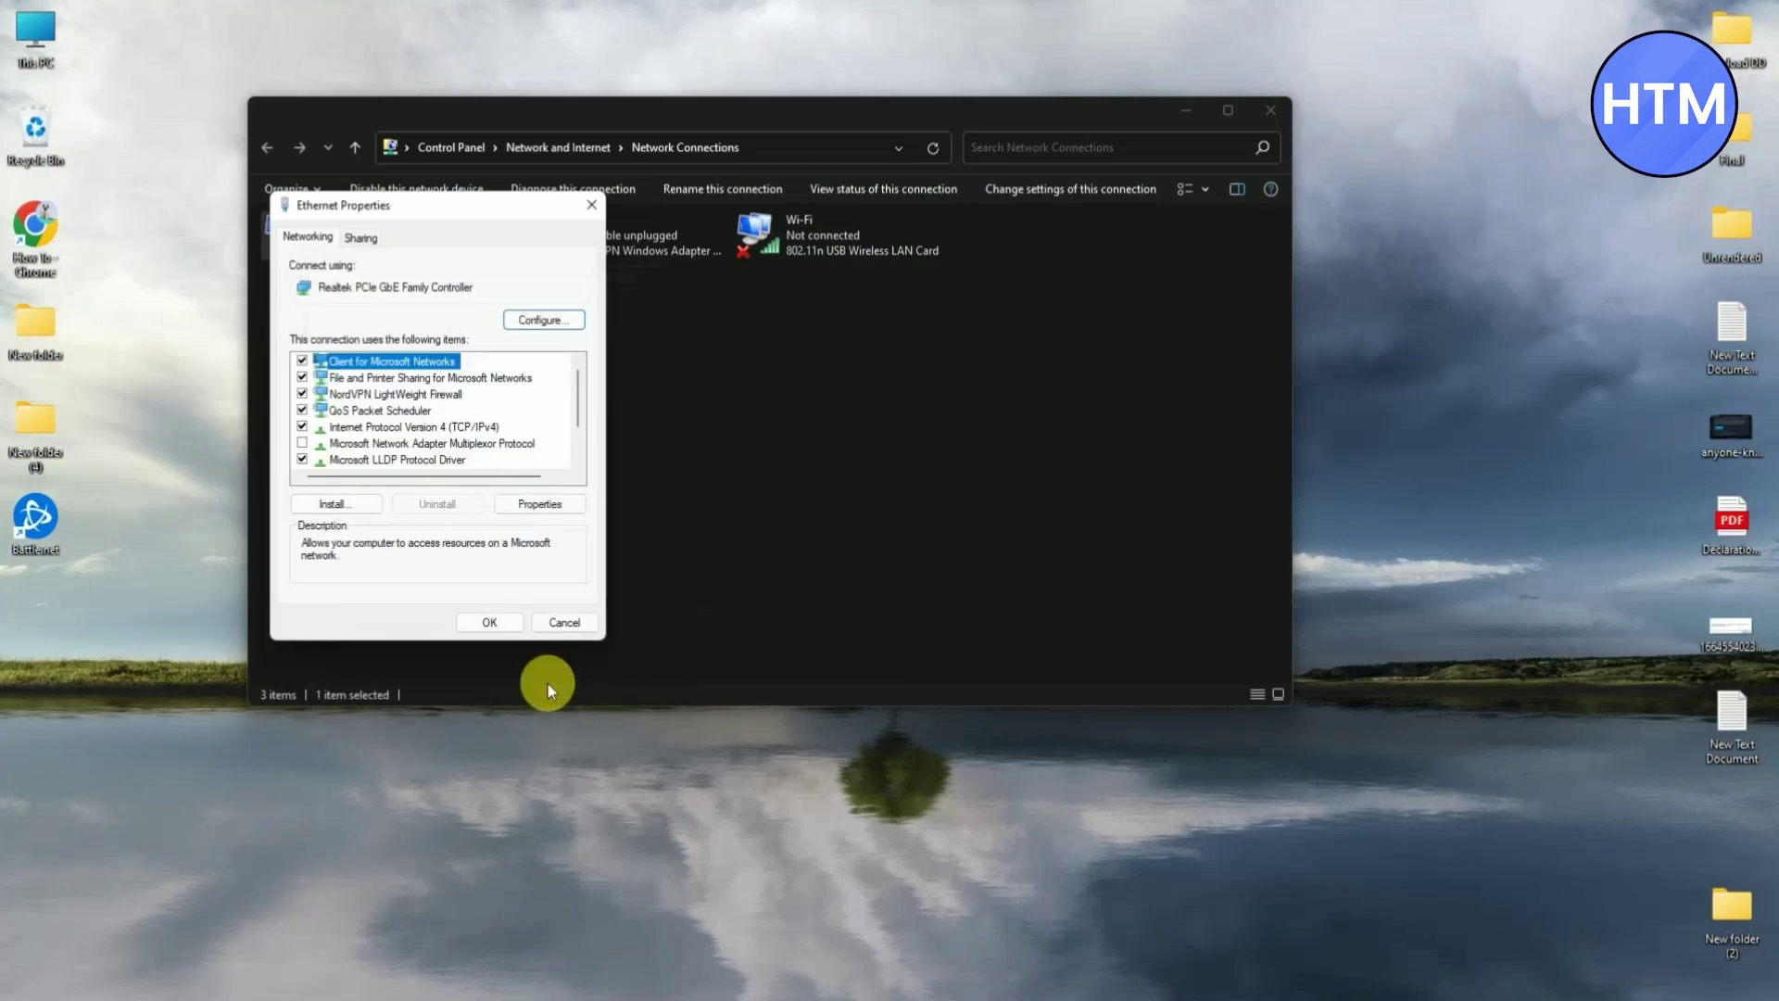
pyautogui.click(500, 623)
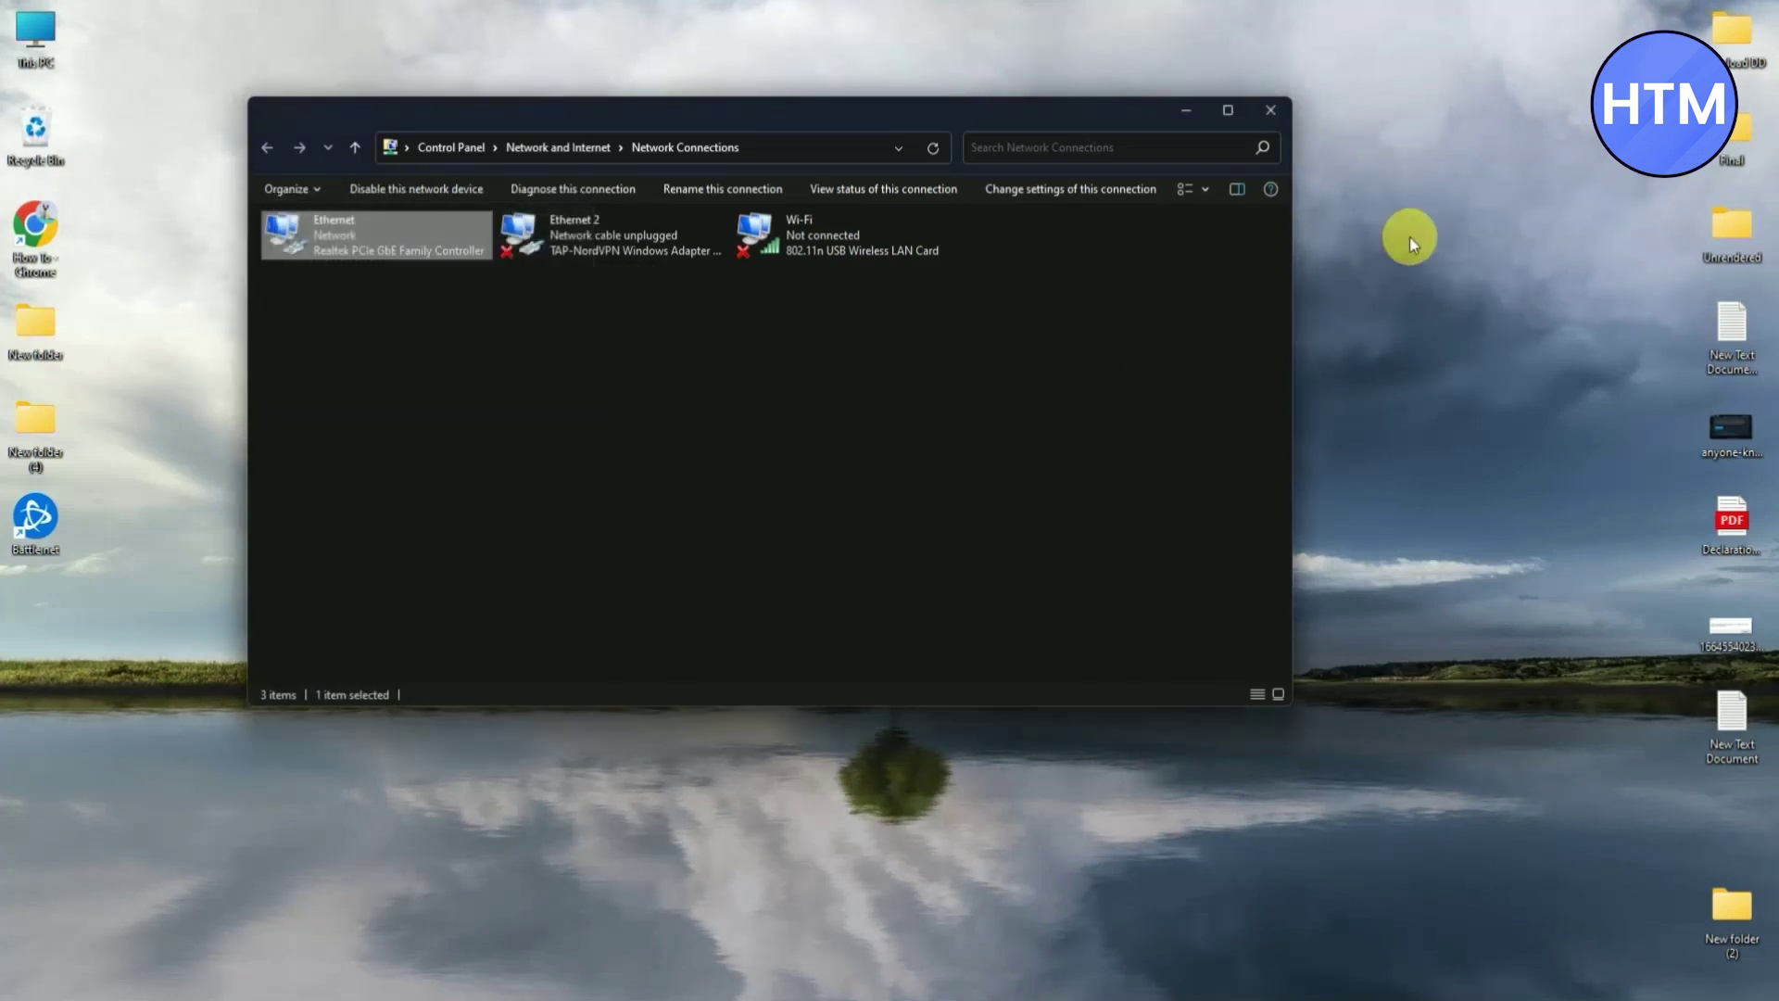
# Step: Close the Network Connections window
pyautogui.click(1270, 110)
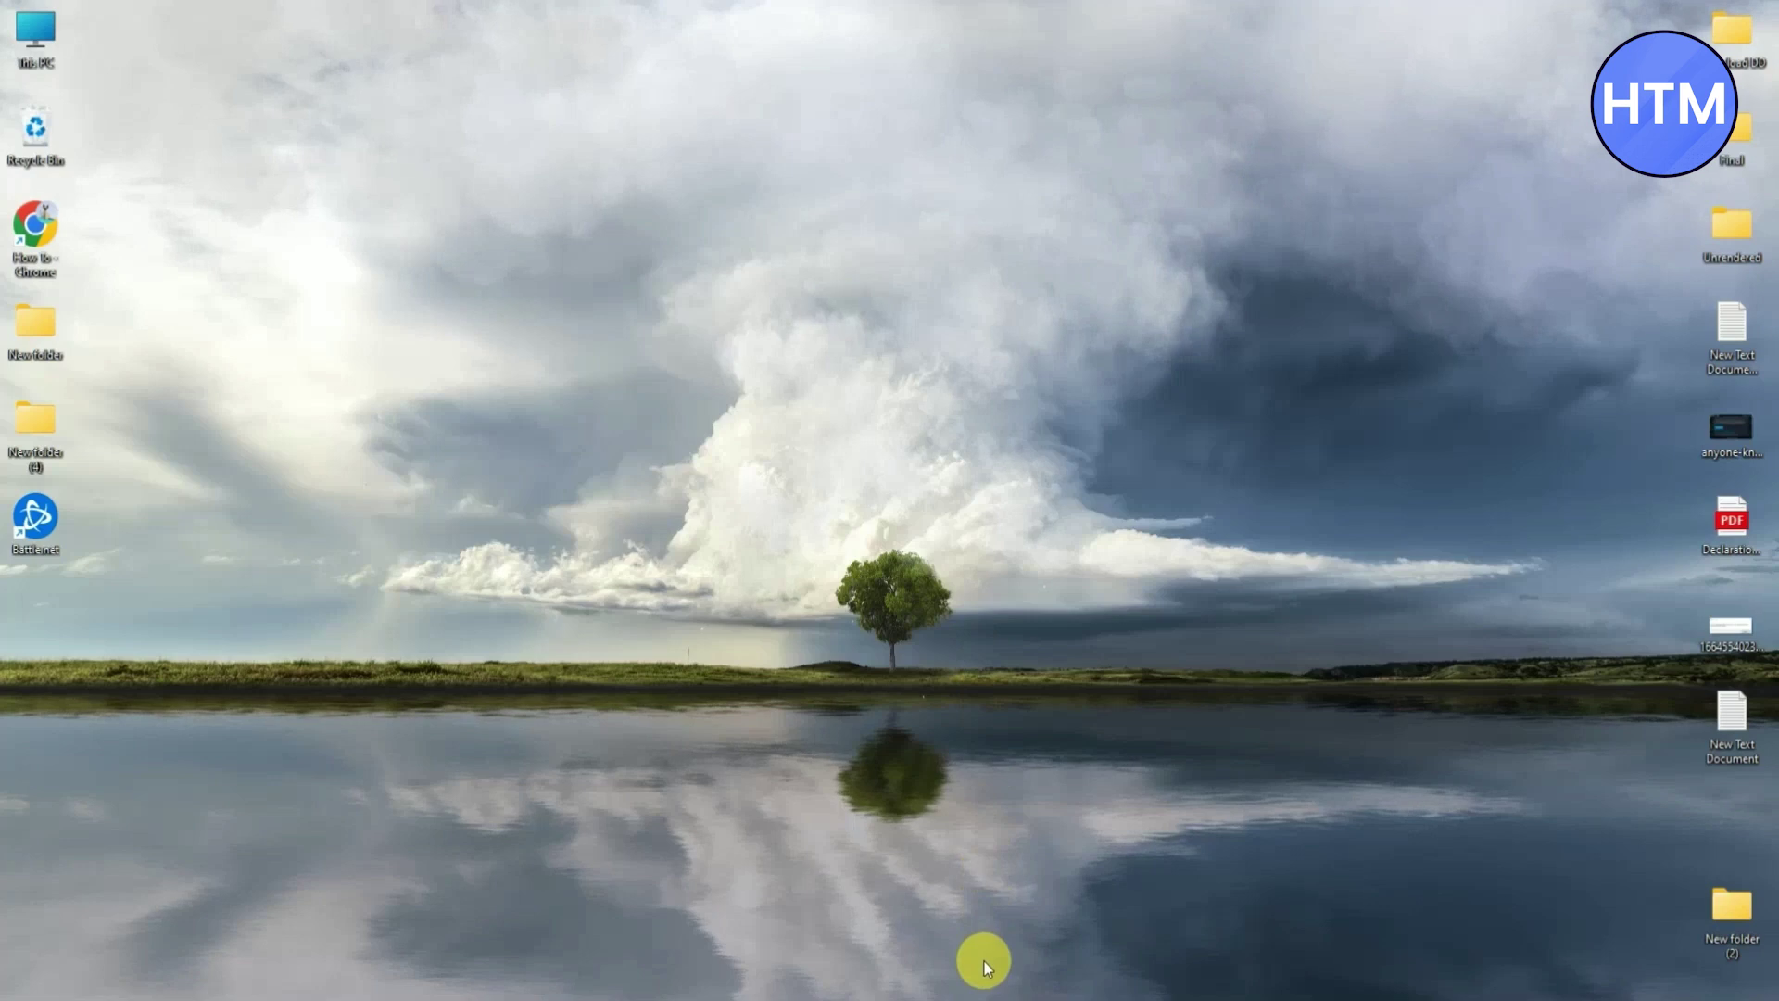